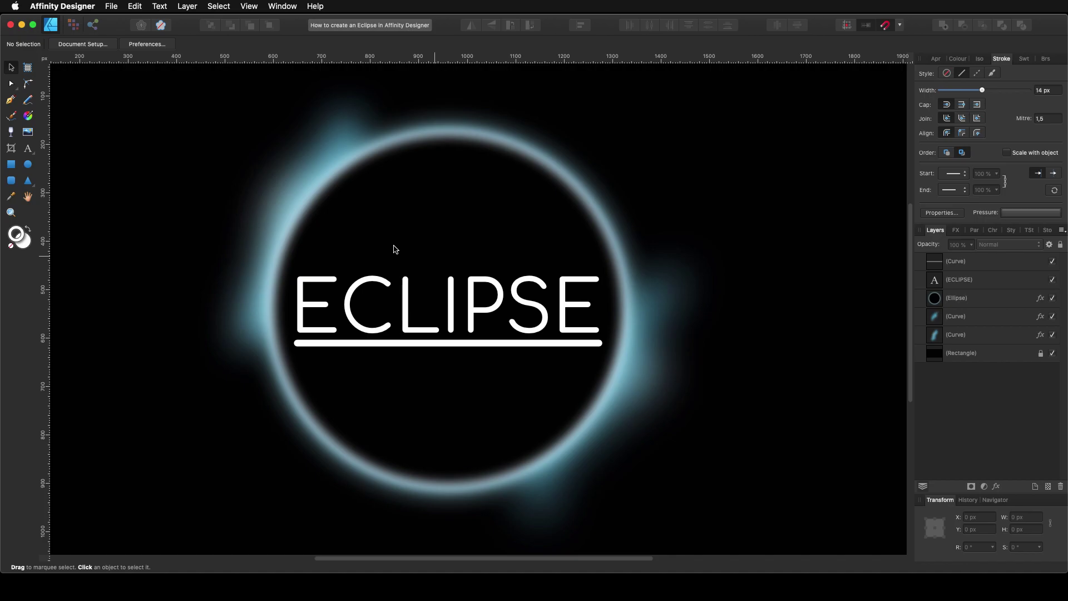
- Create a new document from the 1920 × 1080 px preset "1080 With Background"
click(111, 9)
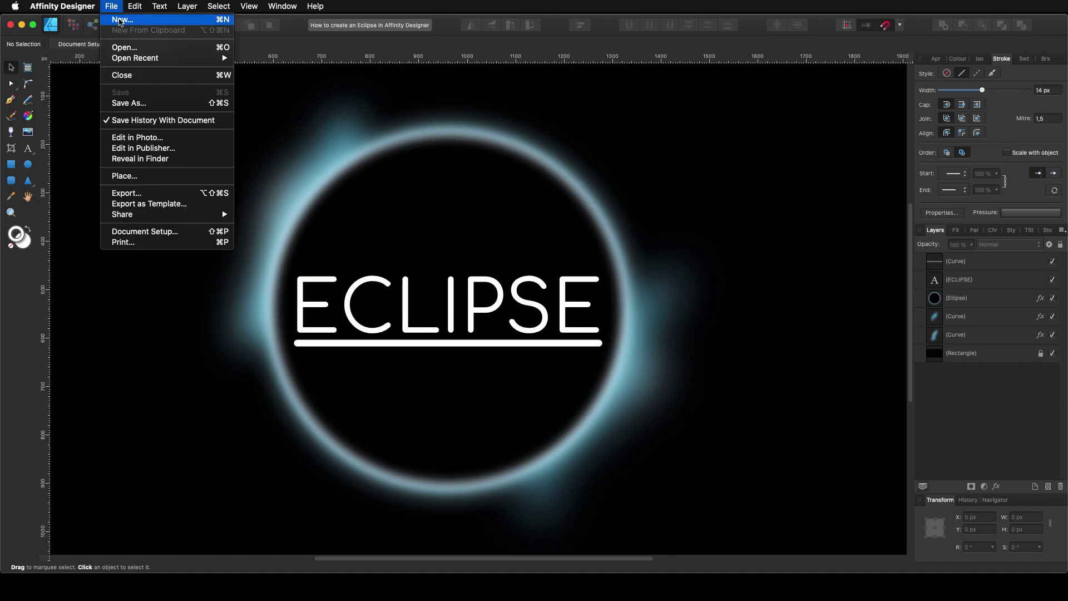
click(120, 19)
drag(971, 20, 327, 19)
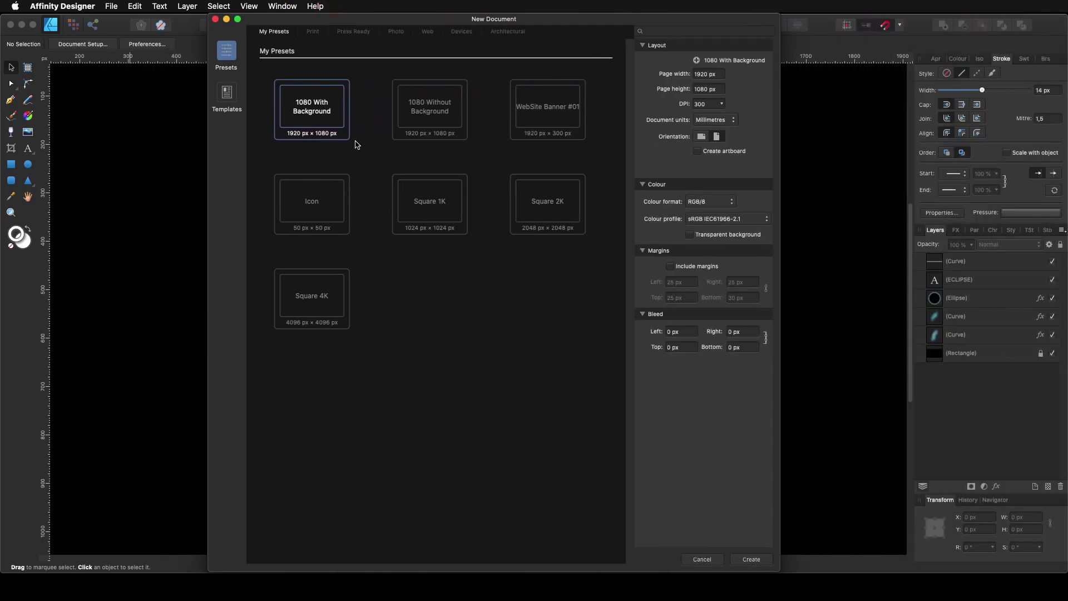
double_click(318, 112)
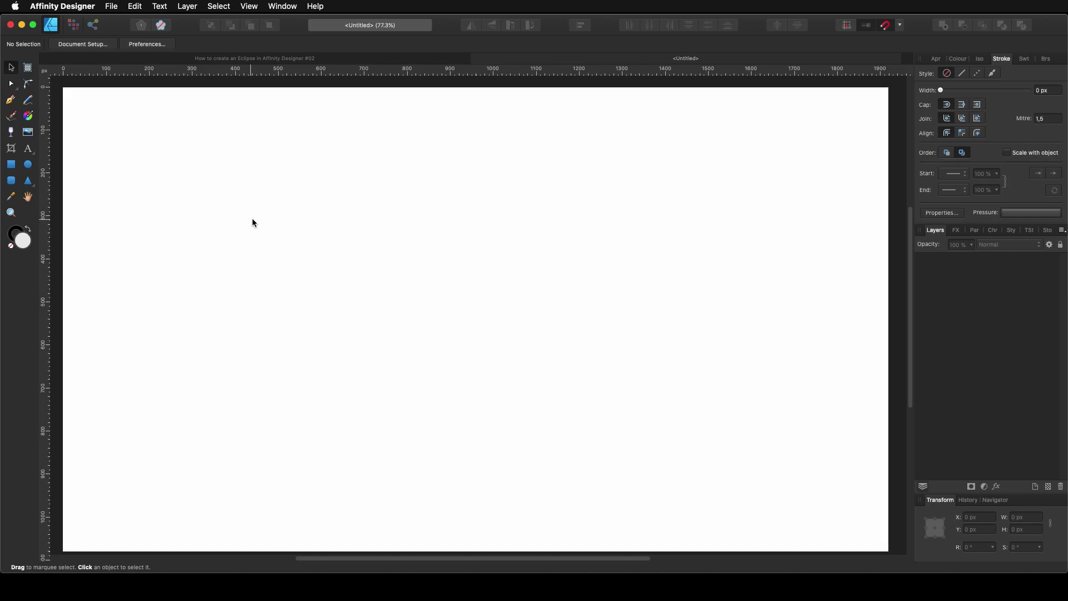
click(249, 7)
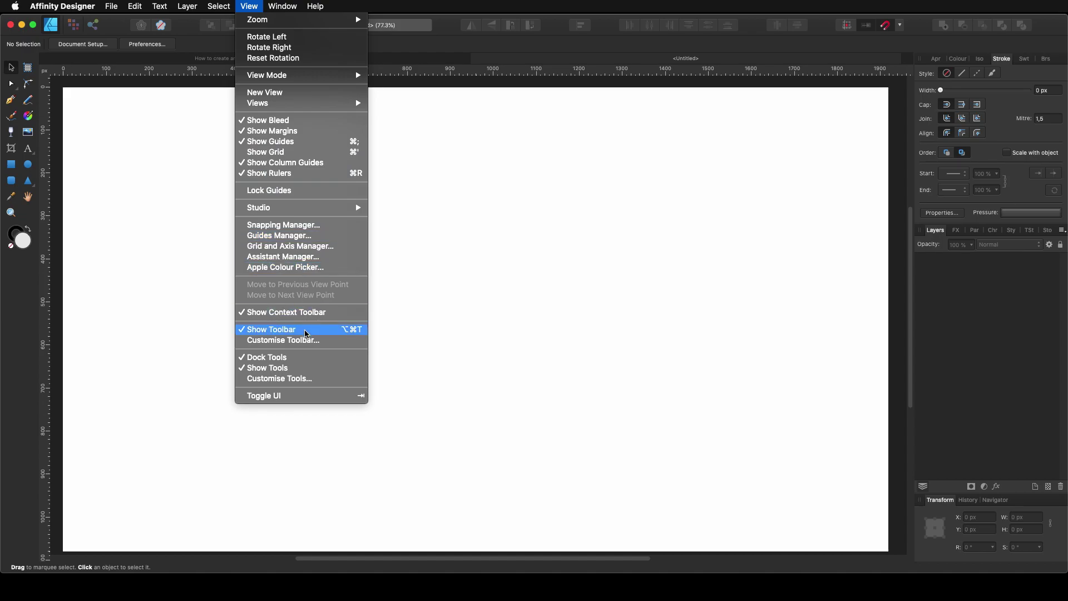
click(450, 322)
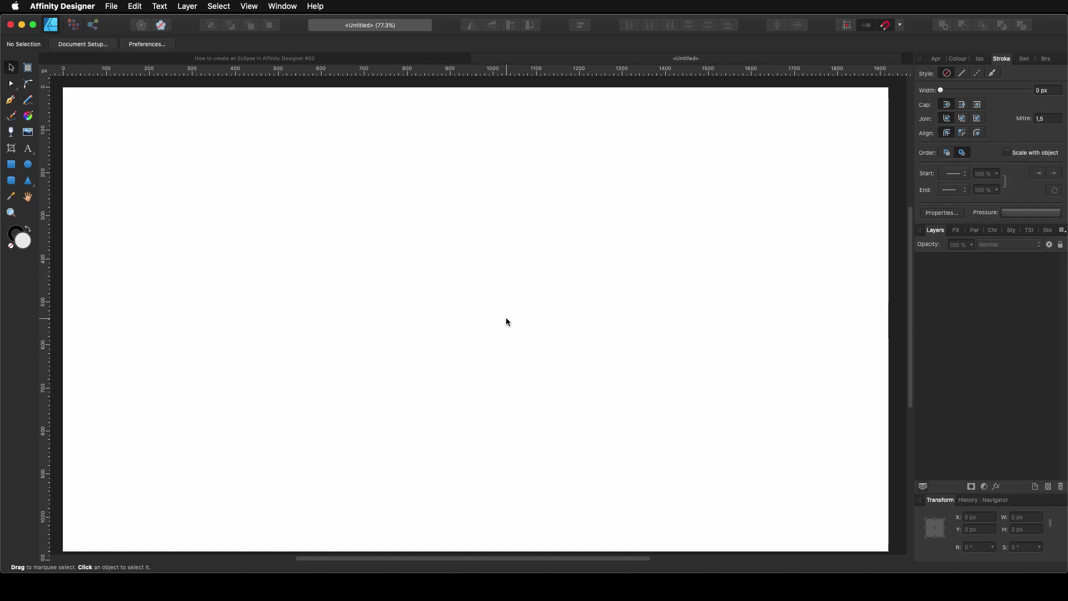
- Detach the Appearance panel as a floating window, enlarge it and close it
click(936, 59)
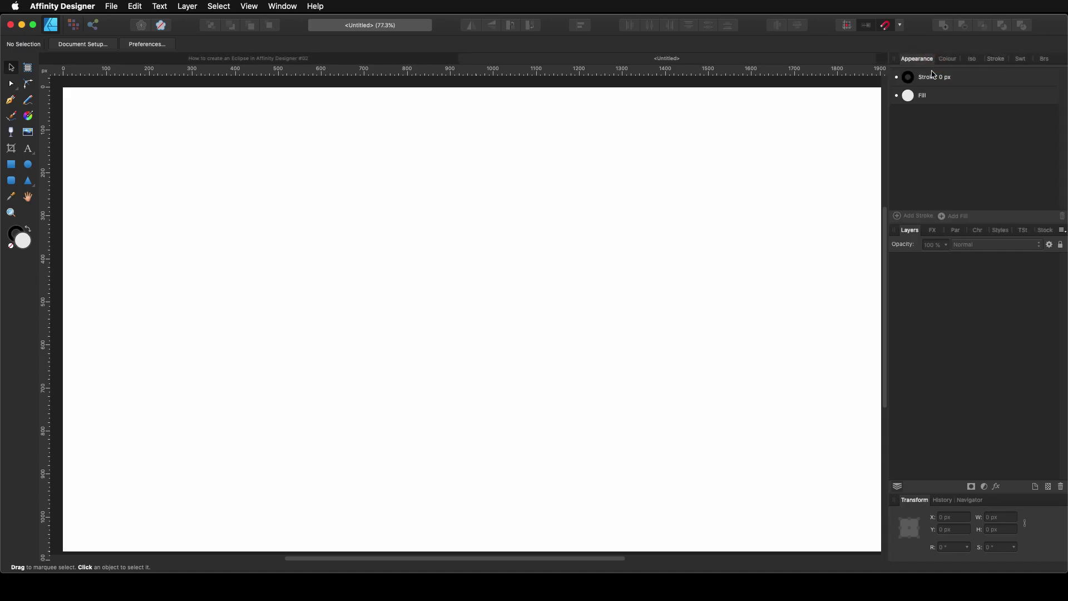
mouse_move(916, 59)
mouse_down()
mouse_move(882, 89)
mouse_move(546, 139)
mouse_up()
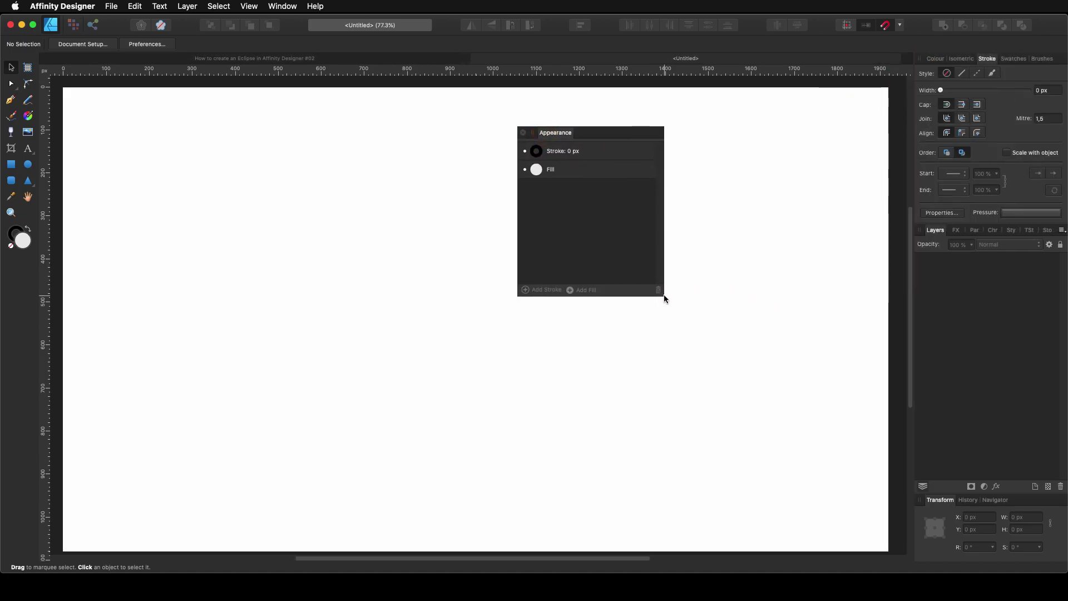
drag(665, 296, 754, 341)
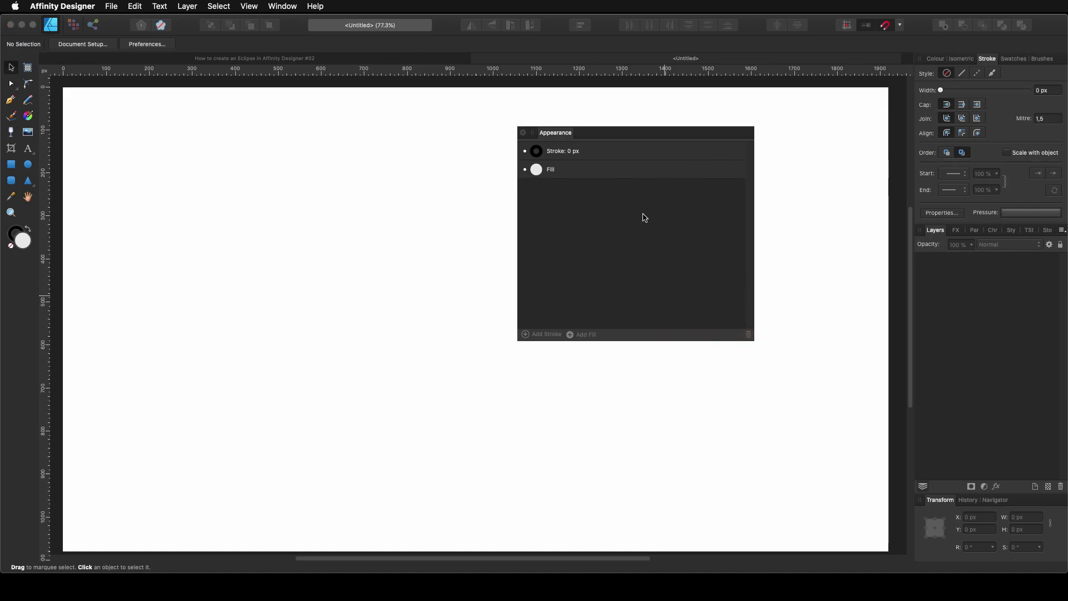
click(523, 133)
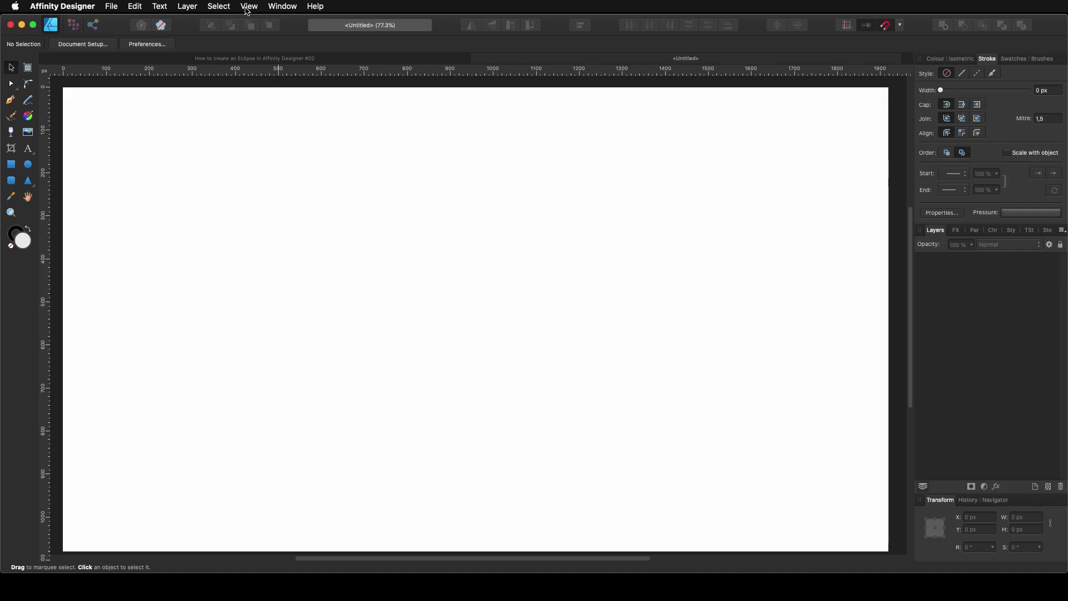
- Show the Appearance panel, dock it beside the Colour and Stroke panels, and narrow the docked studio area
click(281, 6)
mouse_move(254, 10)
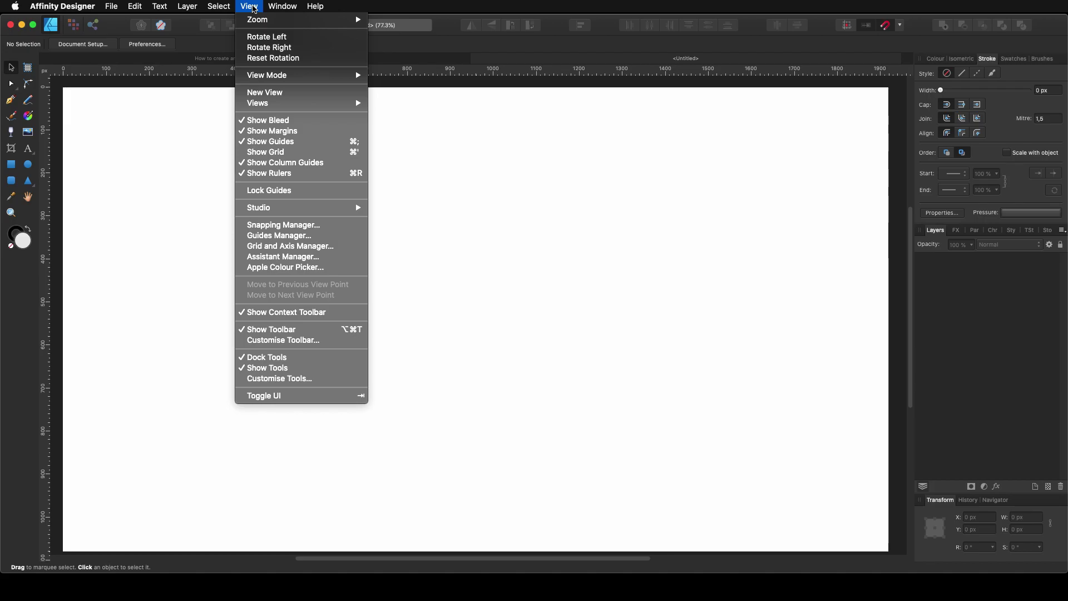
mouse_move(302, 213)
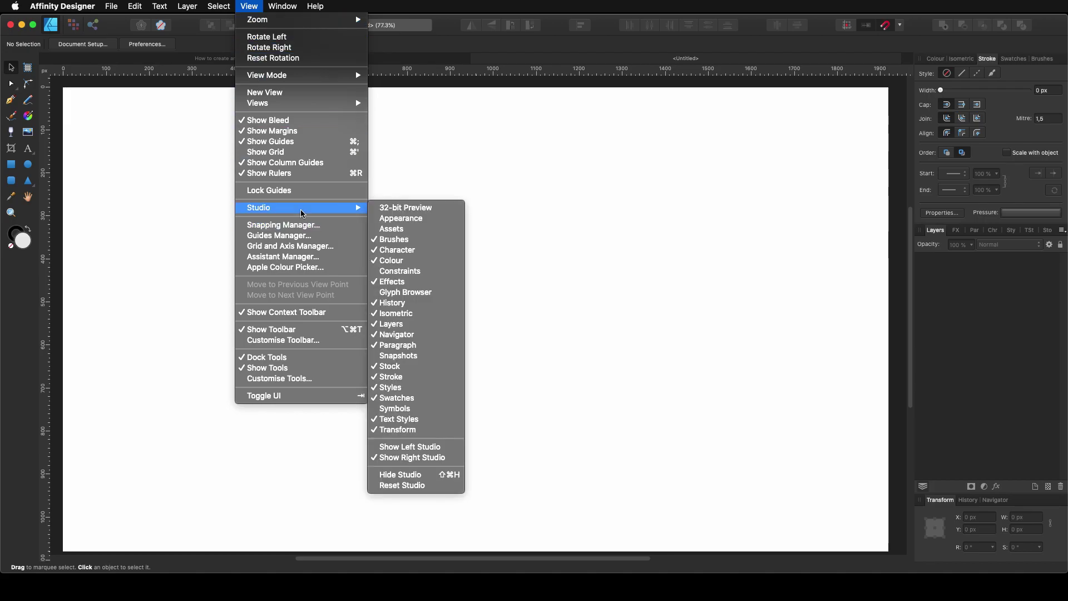
click(424, 224)
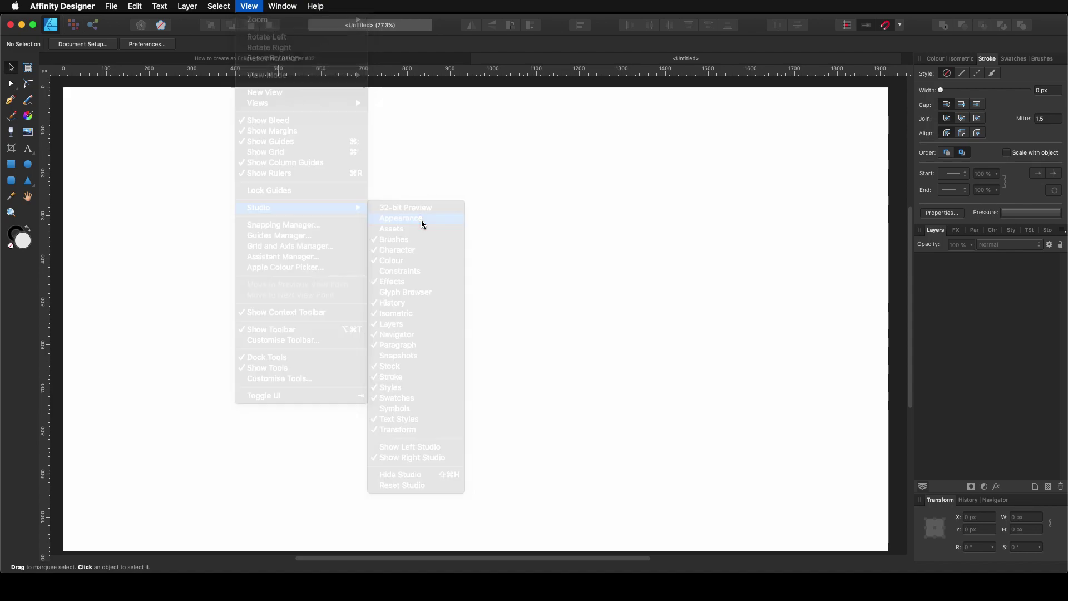
drag(554, 136, 941, 77)
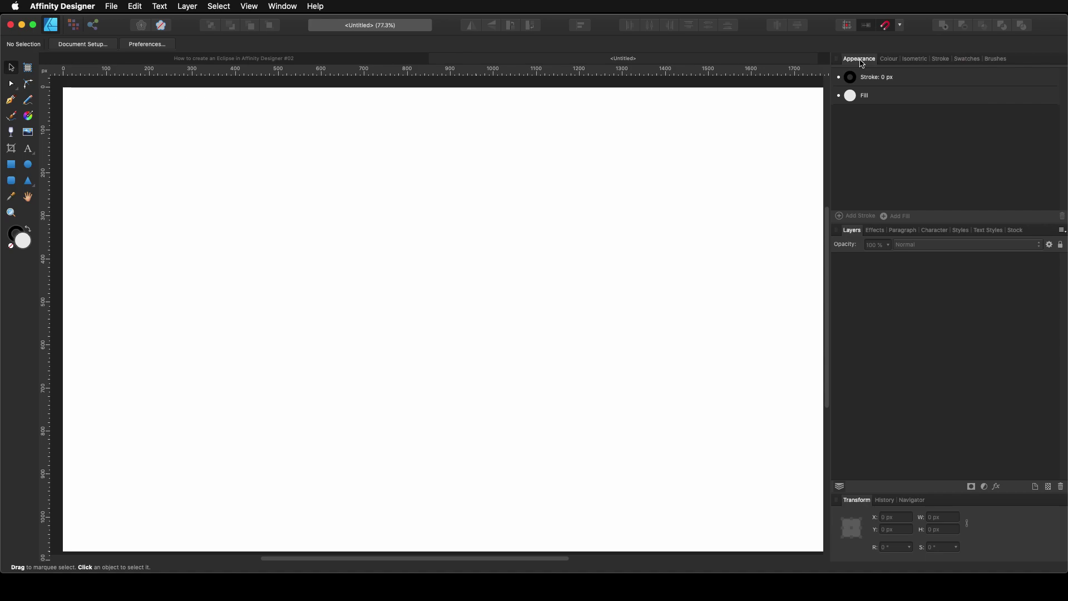
drag(830, 153, 868, 152)
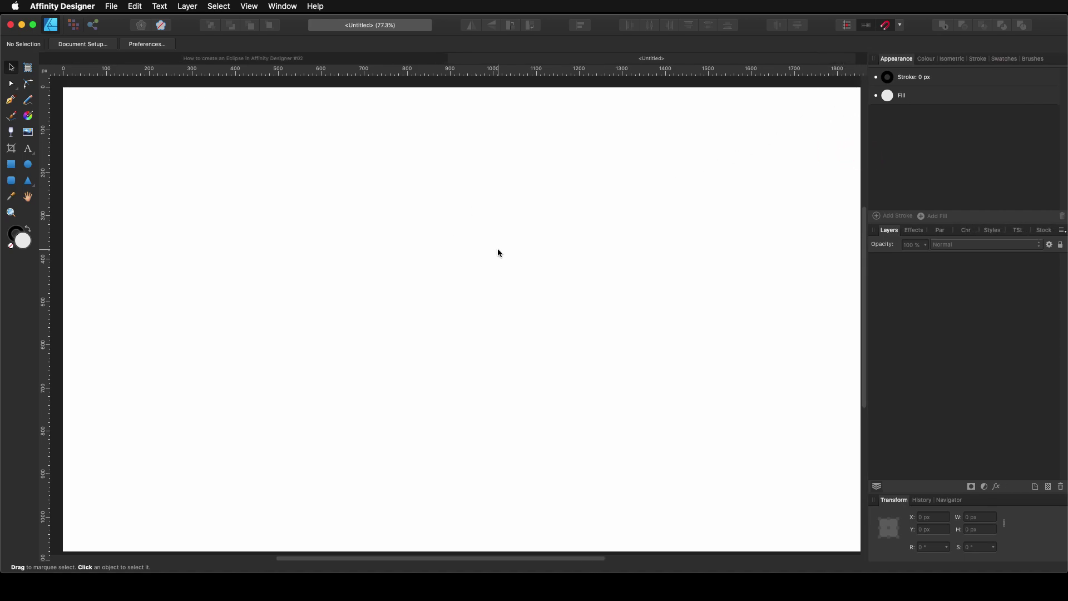
click(286, 59)
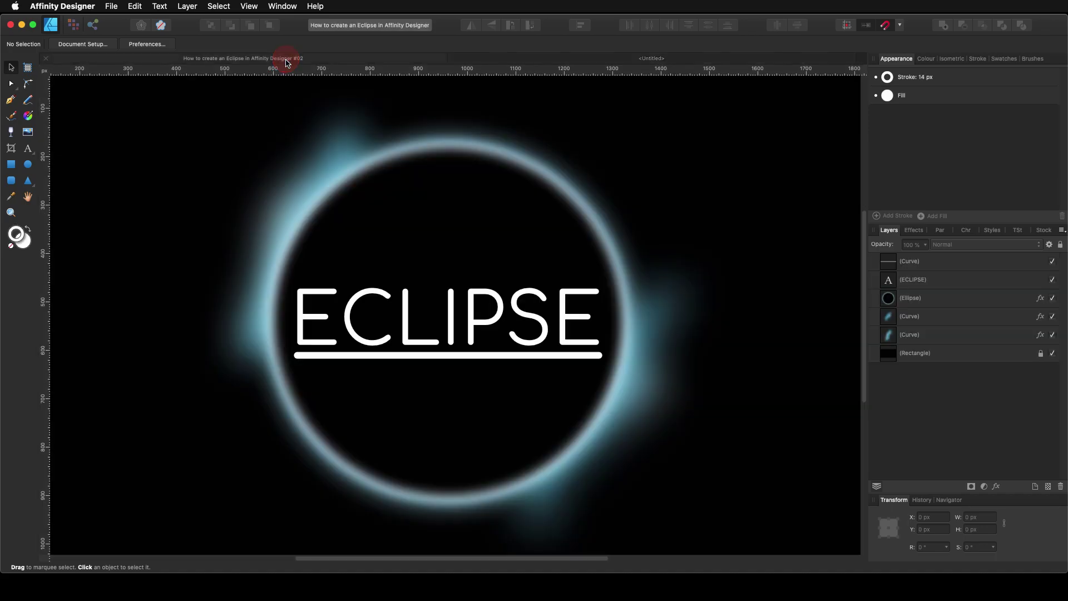
click(617, 59)
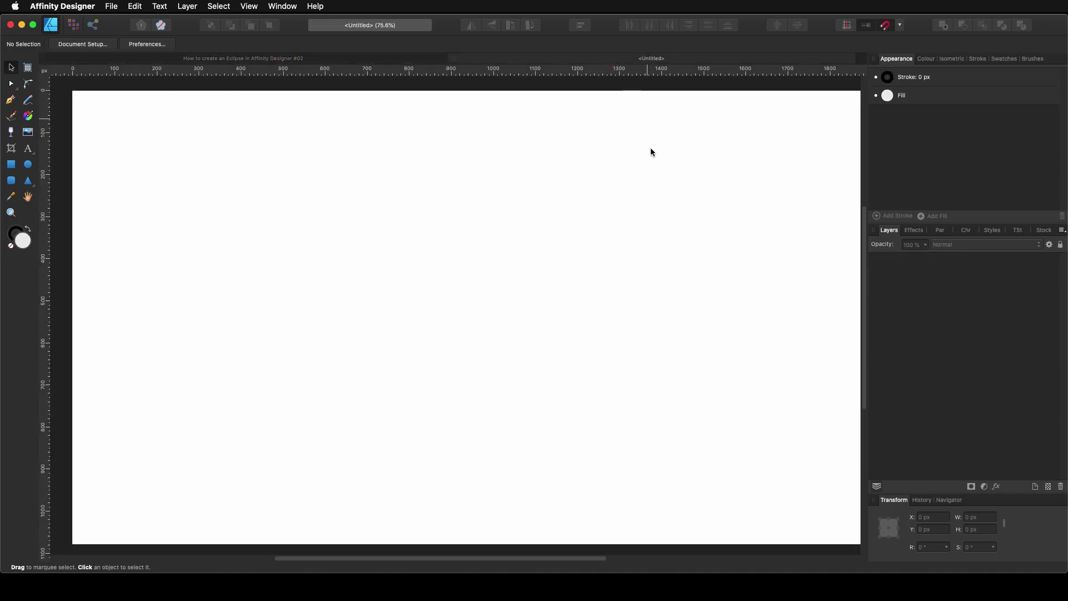
- Draw a 1920 × 1080 px rectangle covering the whole page
scroll(382, 257, down, 3)
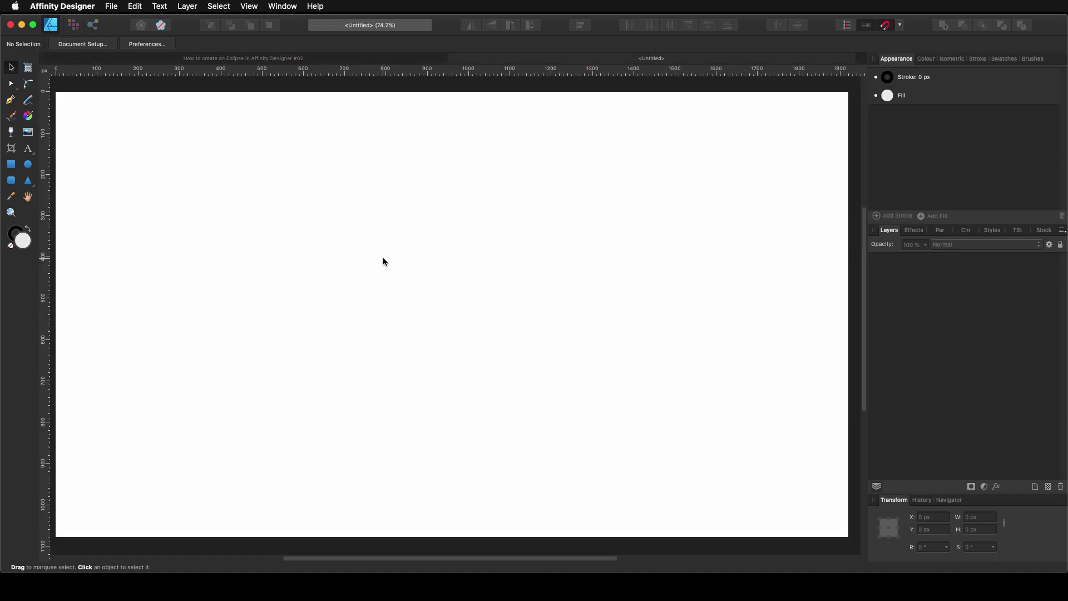
scroll(382, 261, up, 1)
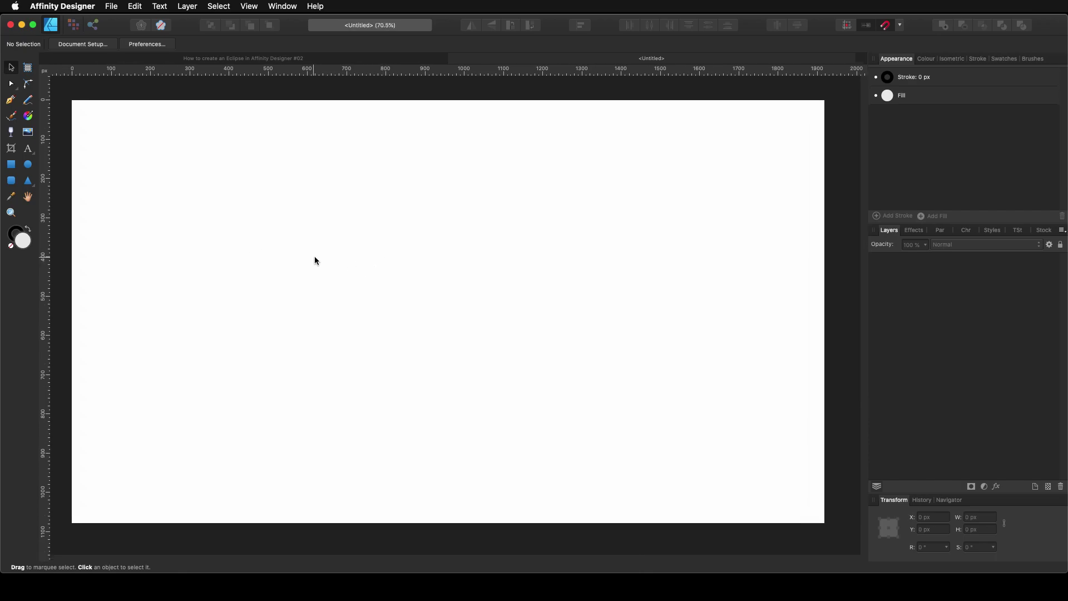
key(m)
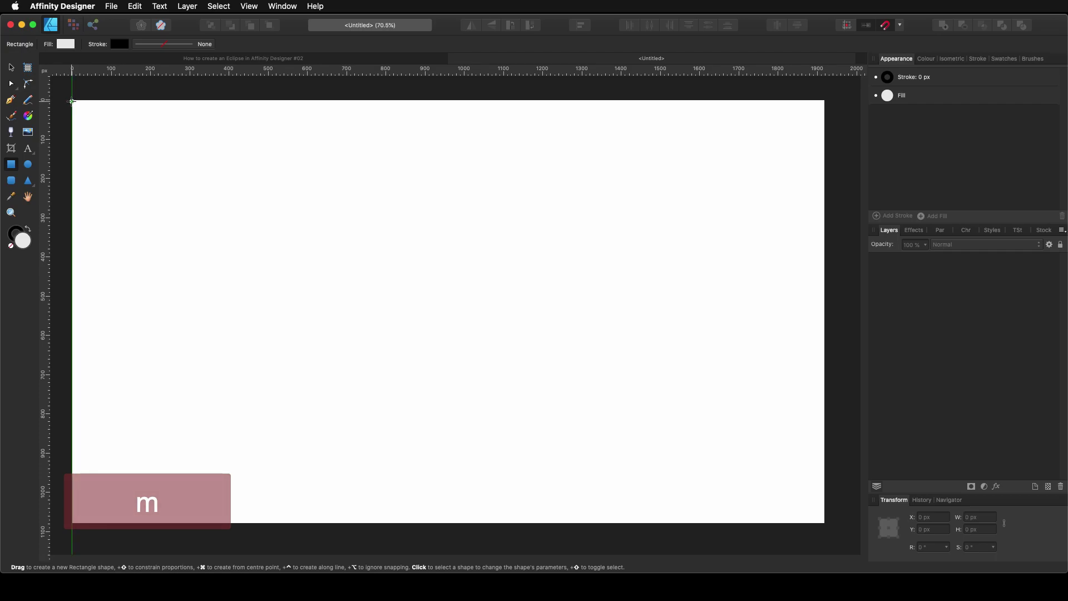
drag(76, 113, 826, 524)
- Fill the background rectangle with black and lock it
click(65, 44)
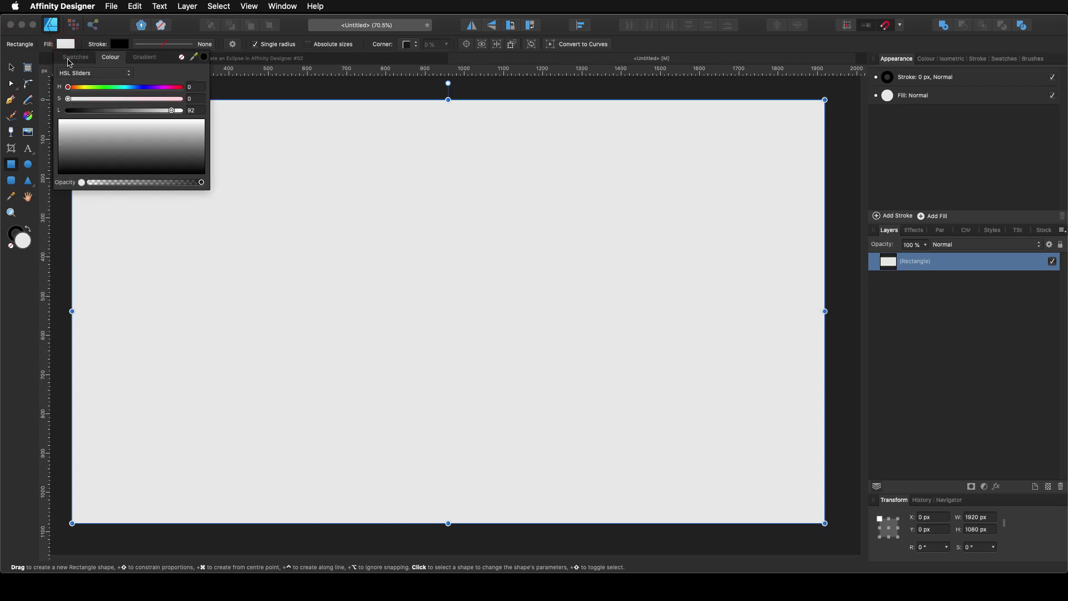
click(204, 56)
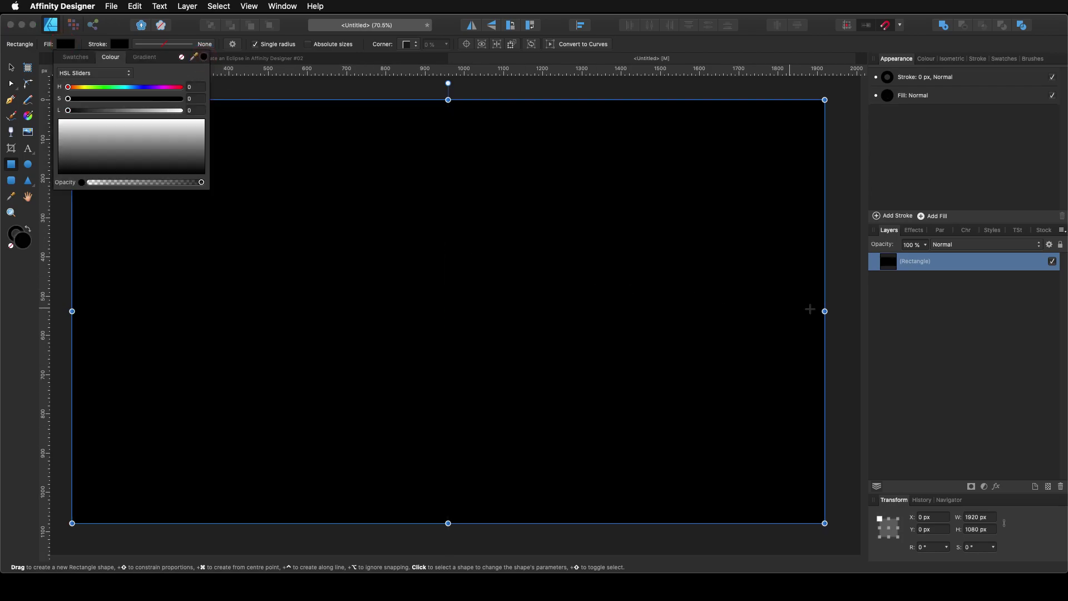
drag(825, 312, 826, 310)
drag(448, 100, 449, 100)
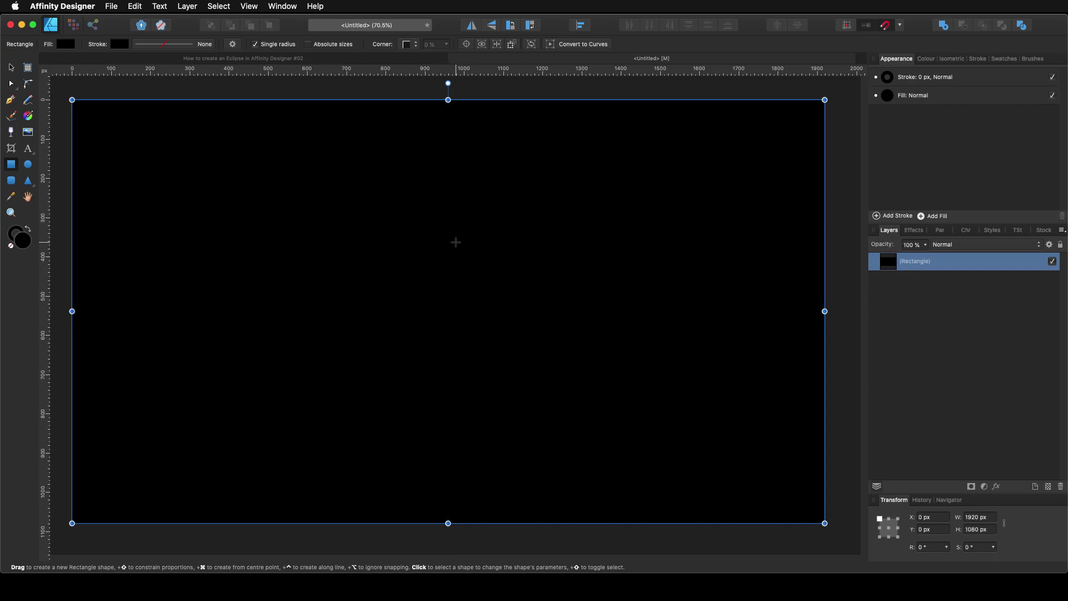
key(super)
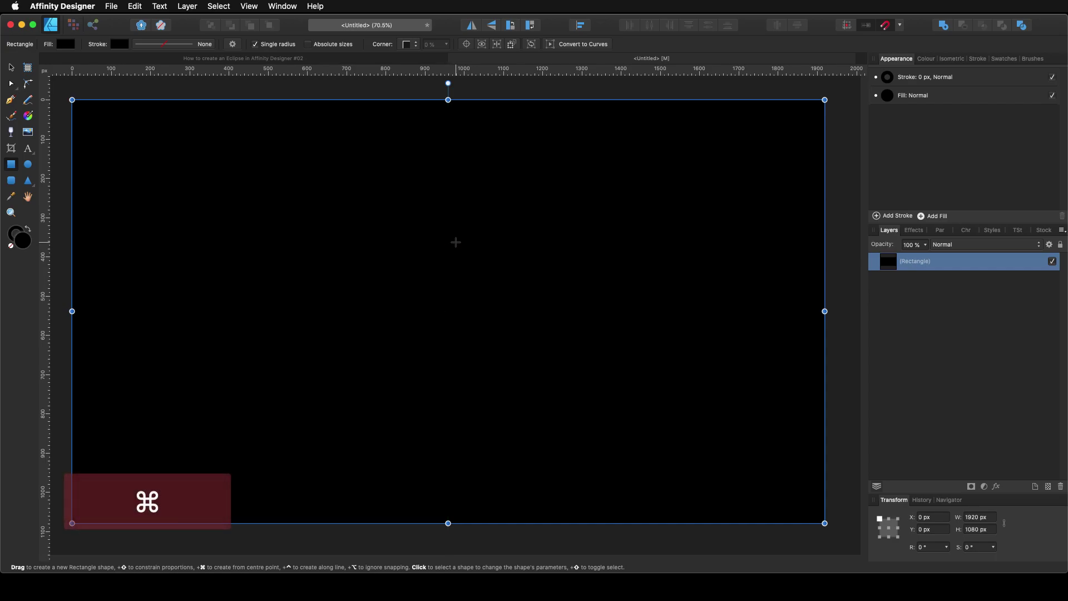
key(super+l)
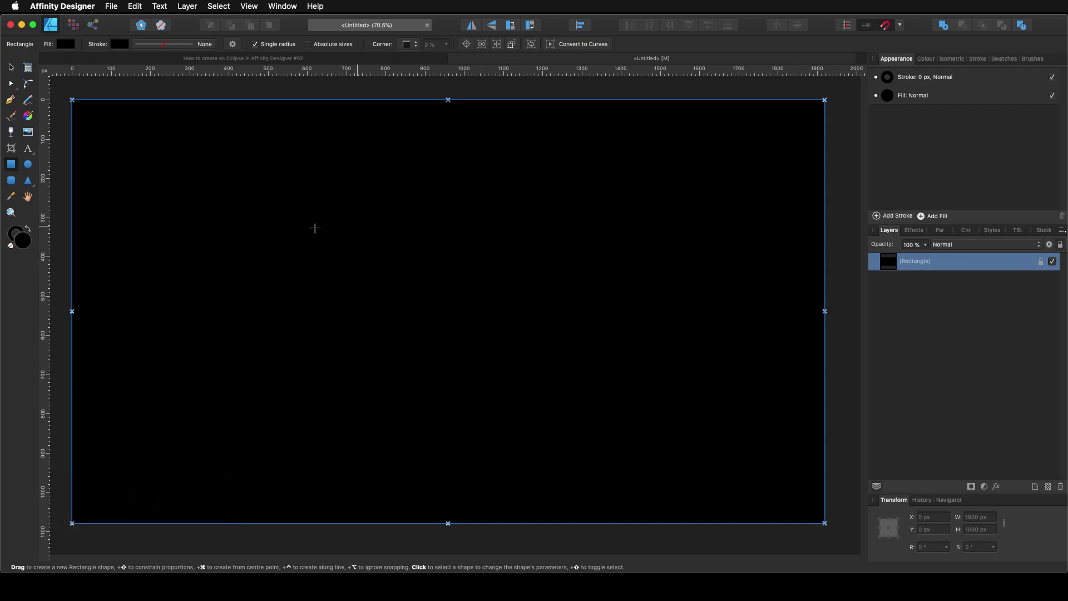
- Draw a circle about 616 px in diameter near the middle of the page
click(27, 165)
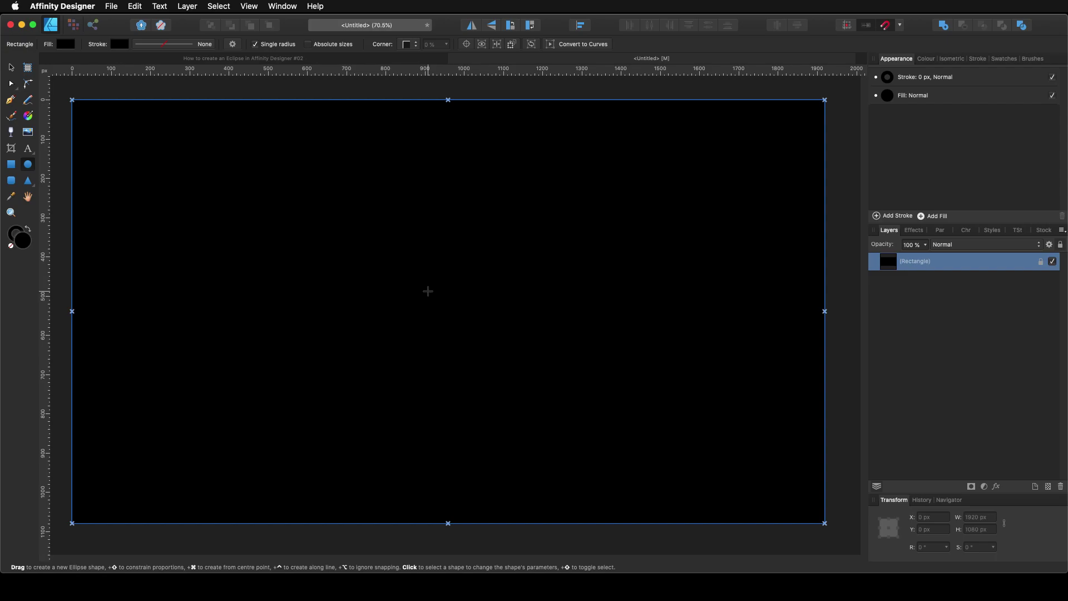
key(super+shift)
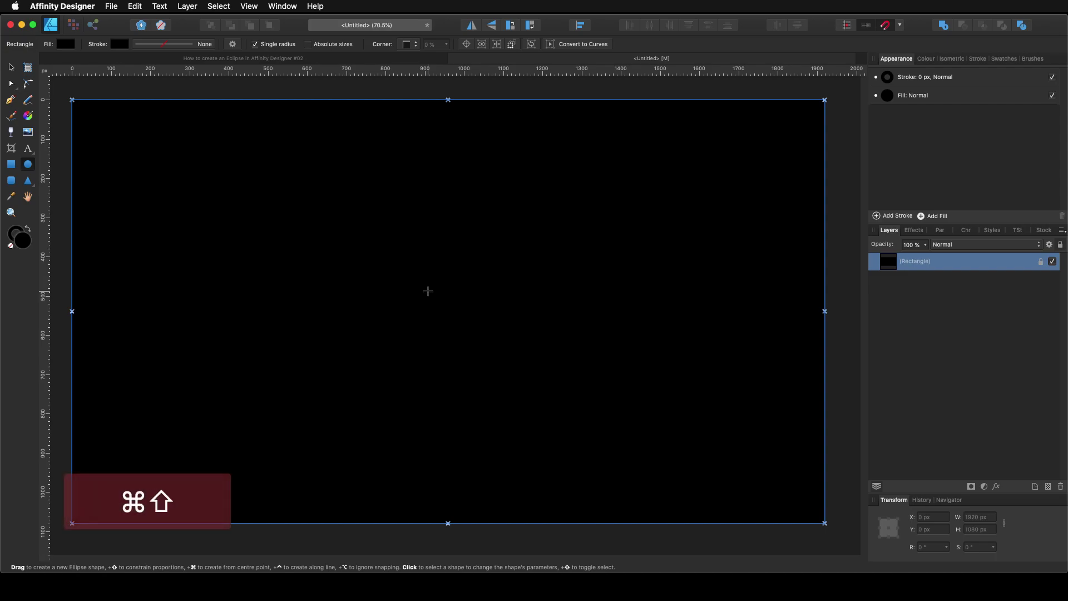
drag(428, 281, 561, 390)
click(10, 68)
drag(411, 249, 429, 258)
- Centre the circle horizontally and vertically on the page and enlarge it to about 705 px in diameter
click(579, 26)
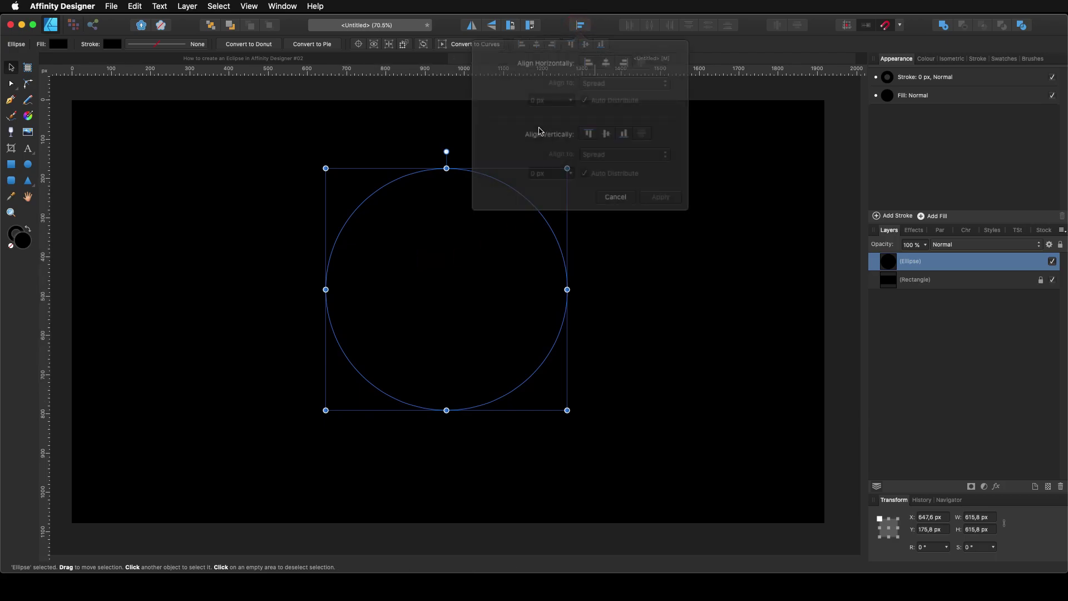
click(603, 58)
click(604, 119)
click(649, 172)
drag(568, 432, 586, 449)
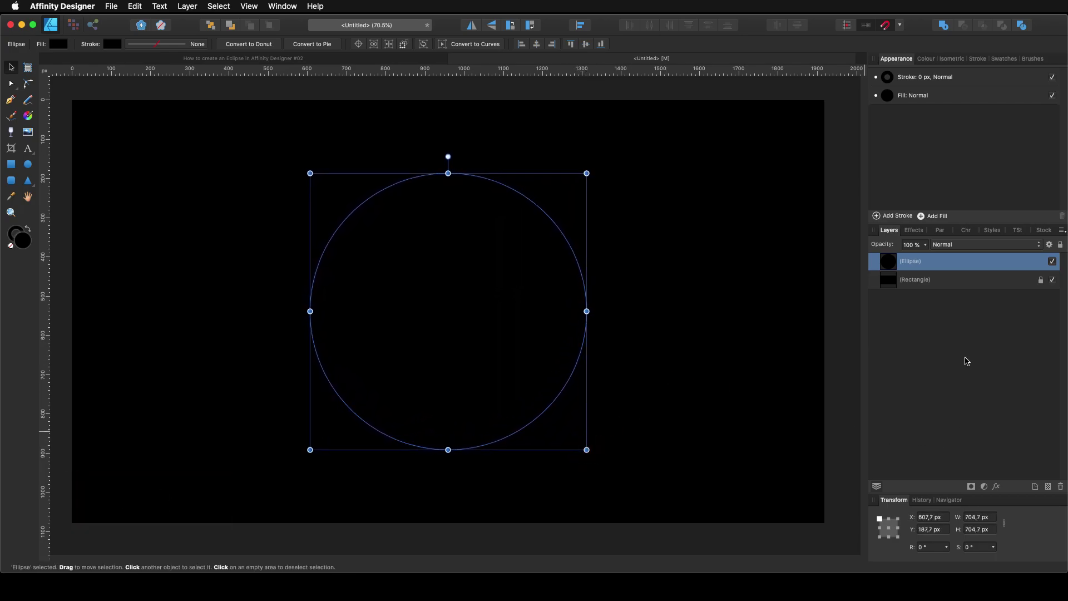
- Place the circle's stroke beneath its fill and set the stroke width to 6 px
click(965, 78)
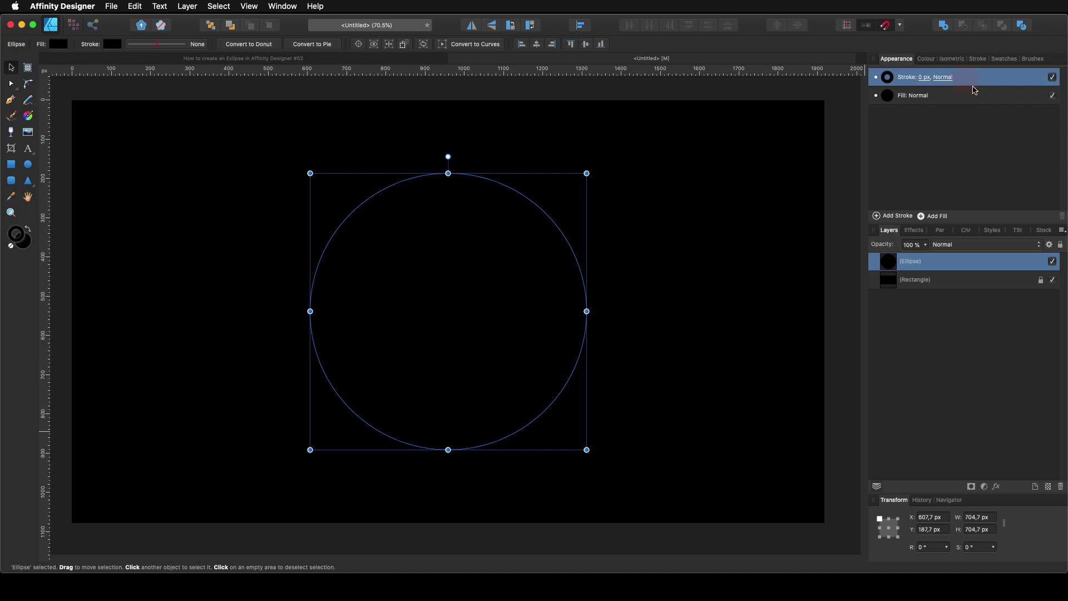
drag(906, 80, 913, 112)
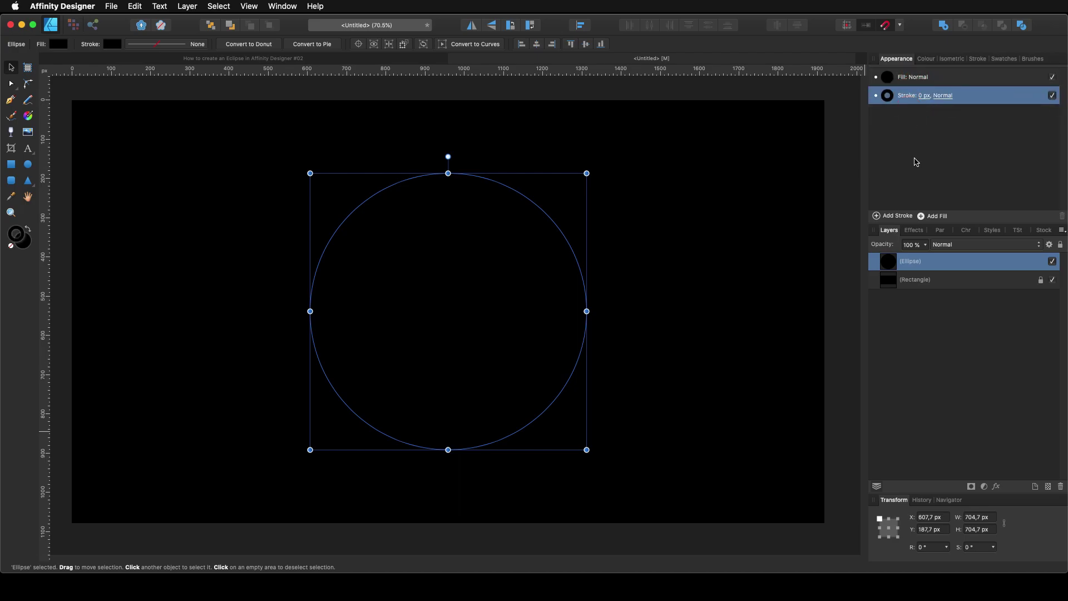
click(923, 97)
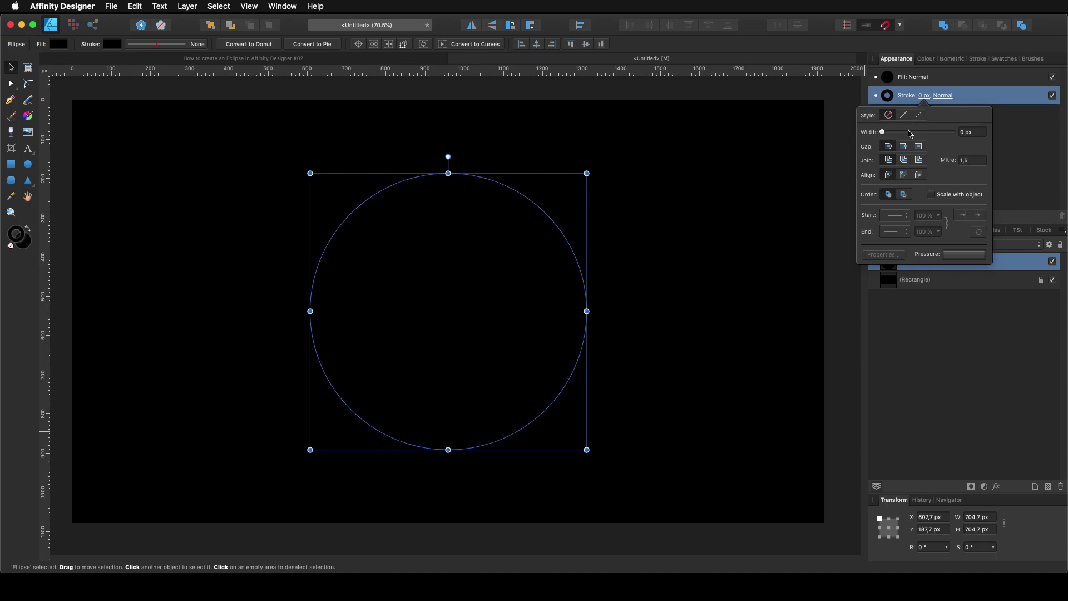
click(968, 135)
text(6)
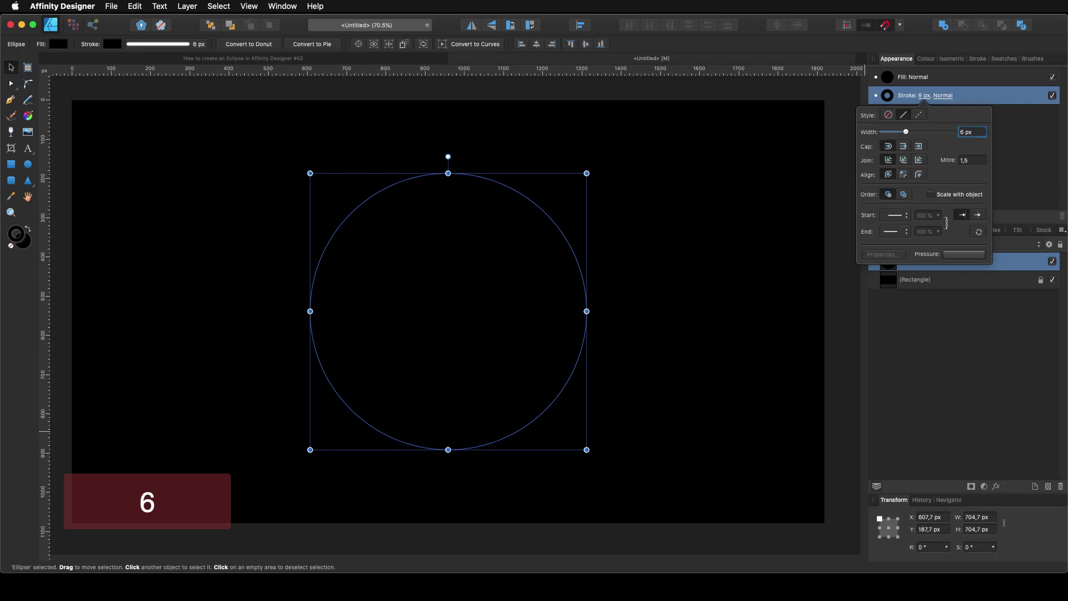
- Colour the circle's stroke light blue using the System swatches
click(888, 96)
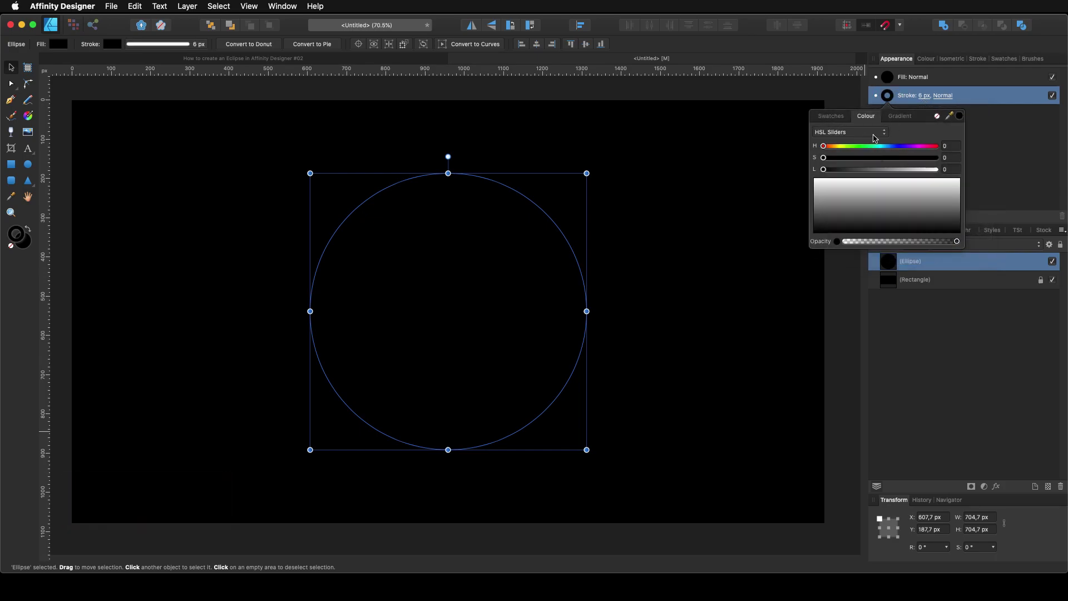
click(828, 118)
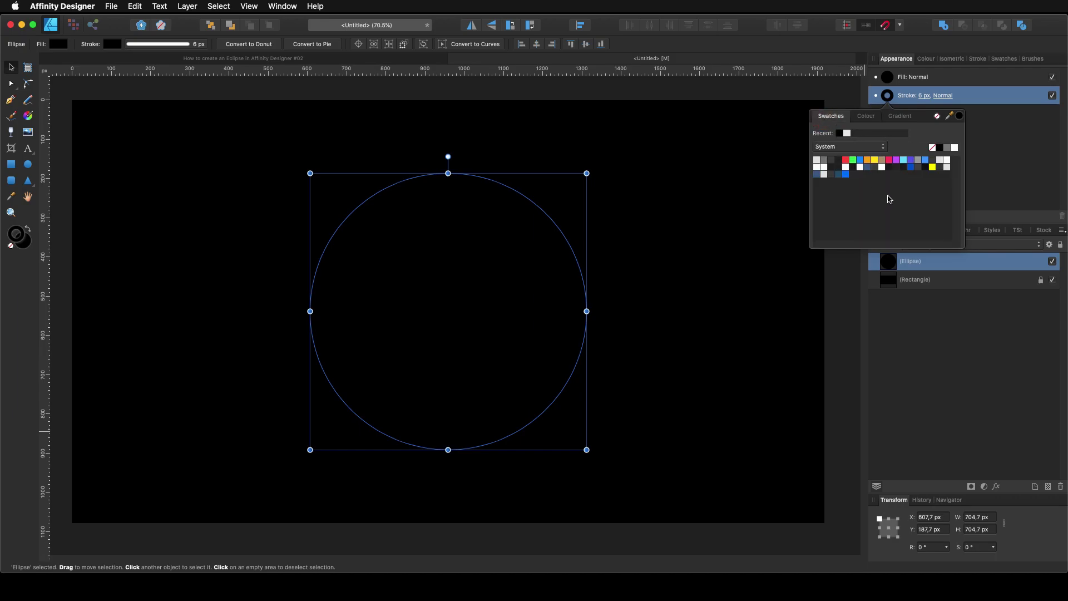
click(904, 160)
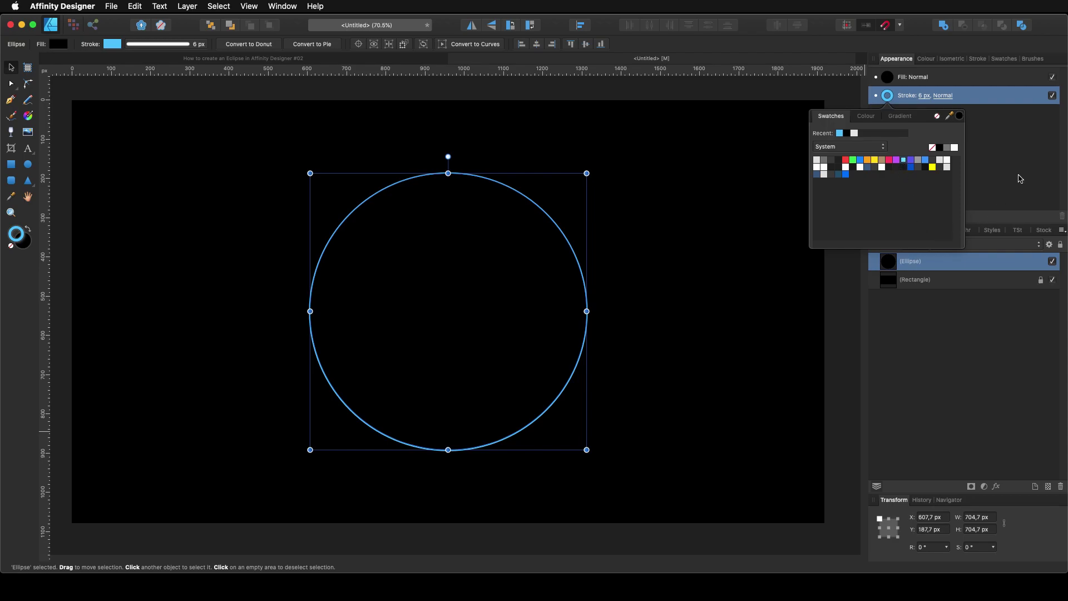
- Set the circle's blue stroke width to 9 px
click(1020, 179)
click(926, 99)
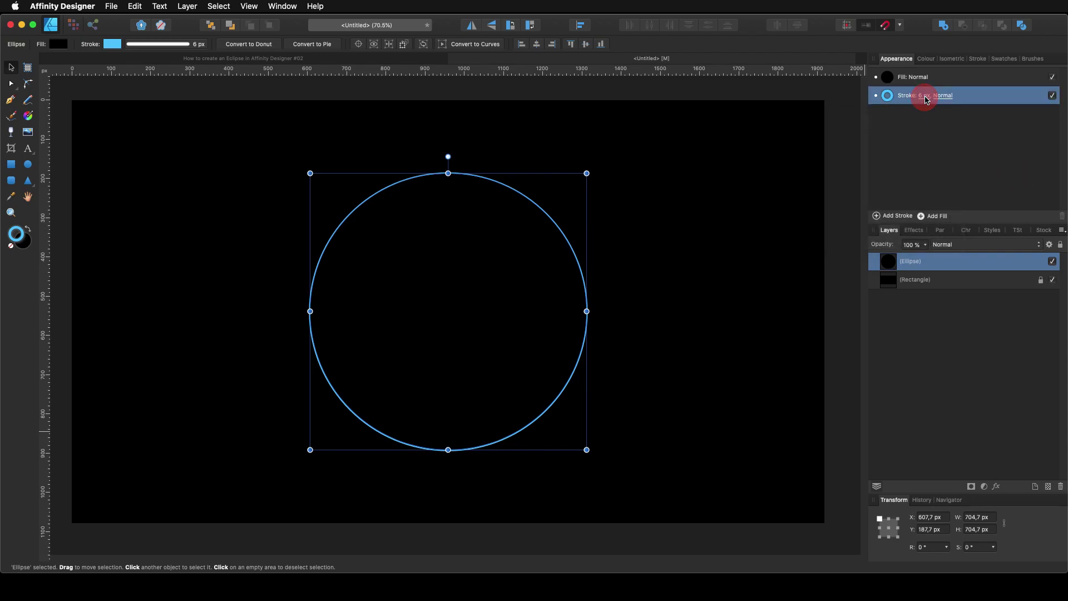
click(925, 99)
drag(908, 133, 910, 132)
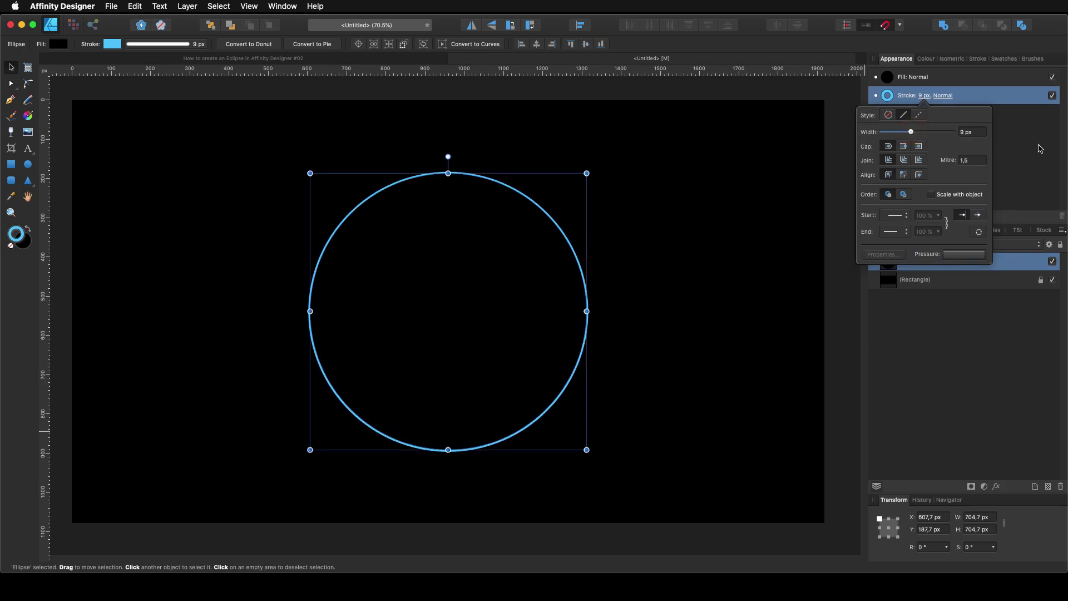
click(1037, 147)
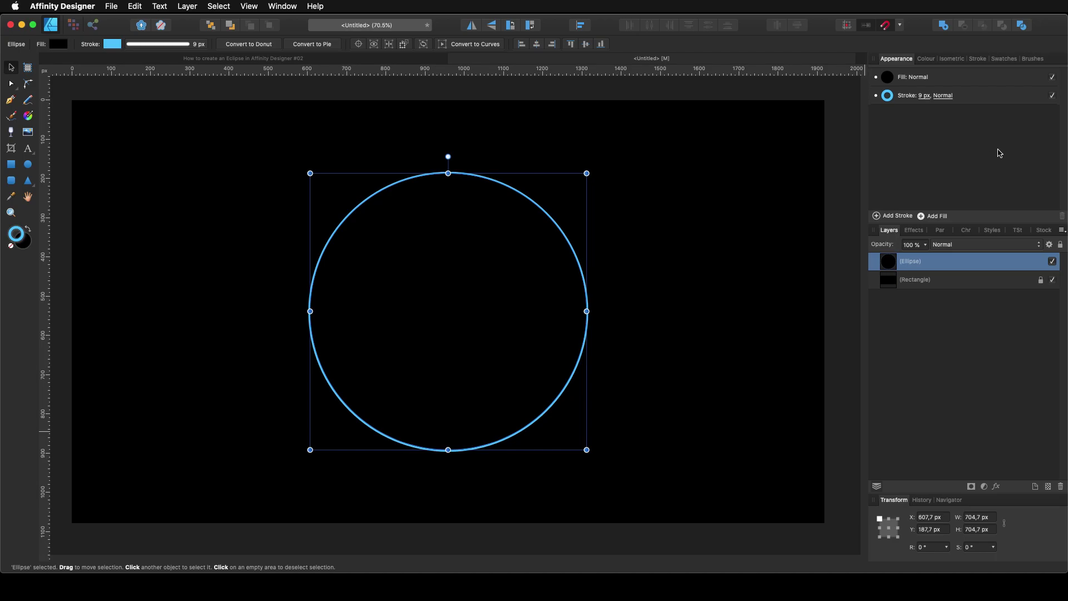
- Add a second stroke to the circle beneath the blue one and colour it white with lightness 100
click(877, 216)
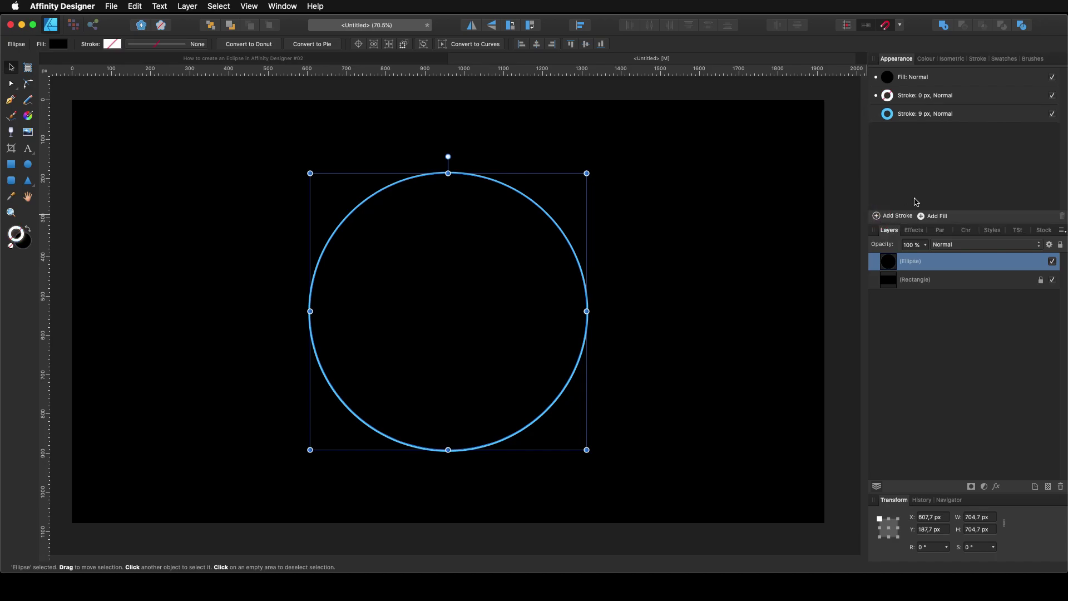
mouse_move(918, 97)
mouse_down()
mouse_move(928, 106)
mouse_move(921, 120)
mouse_up()
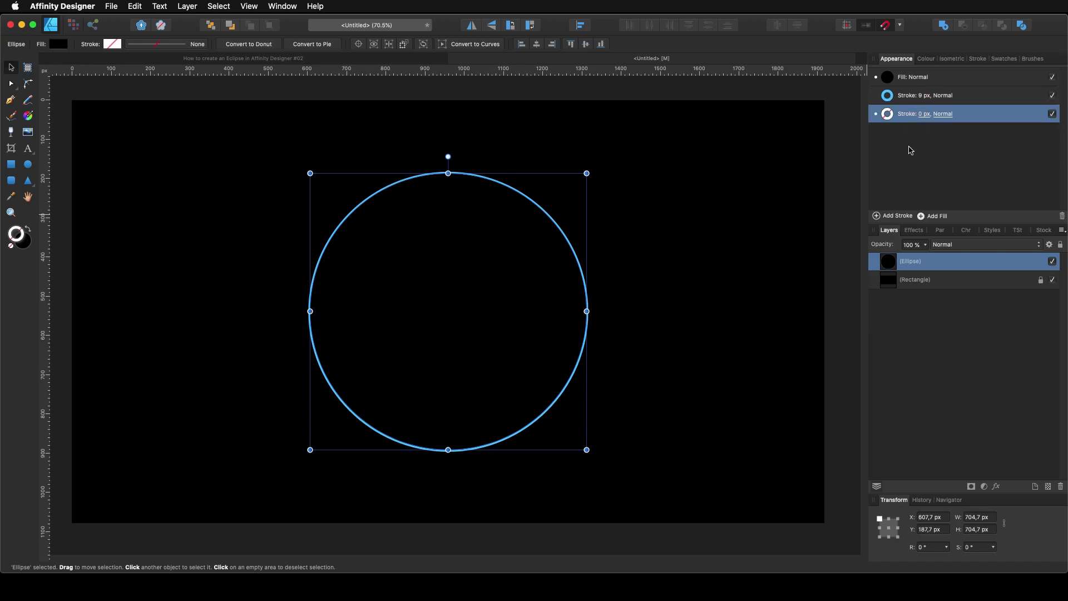
click(924, 114)
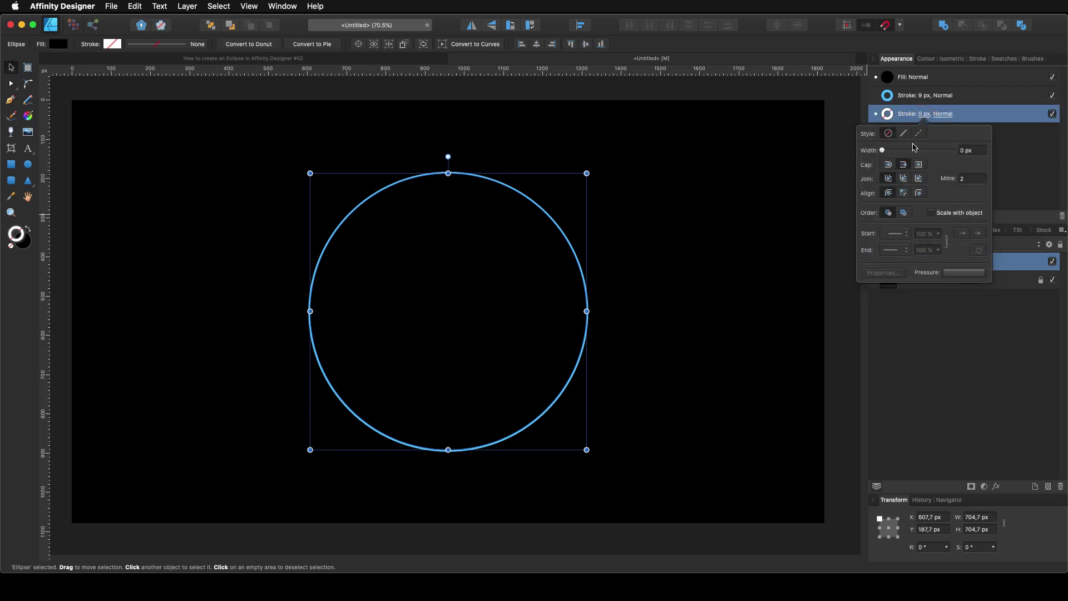
click(889, 115)
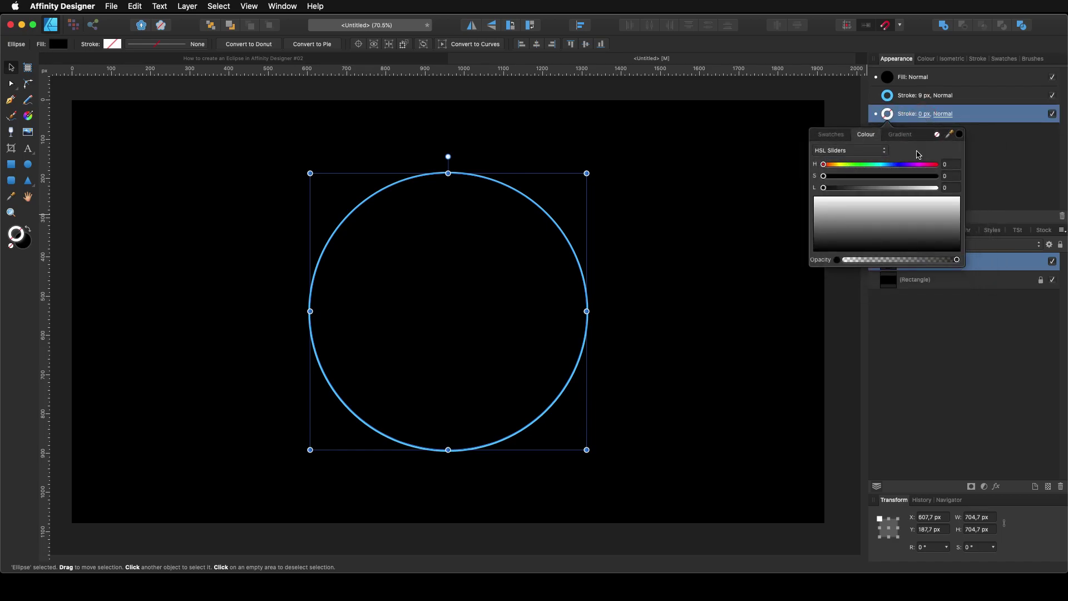
drag(824, 187, 949, 187)
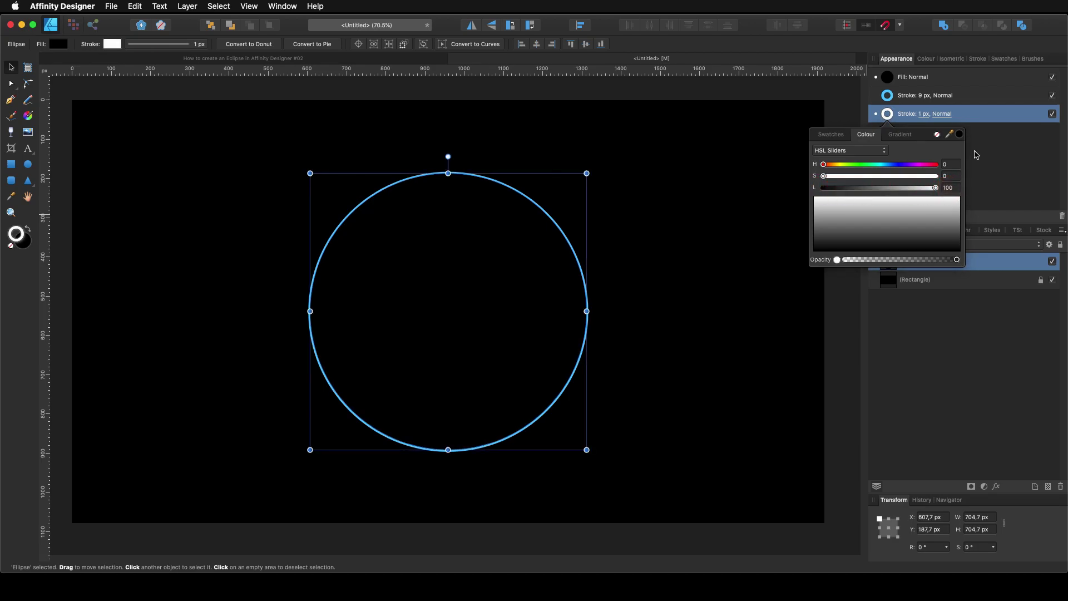
- Set the circle's white stroke width to 20 px
click(924, 114)
drag(898, 151, 922, 151)
drag(923, 151, 921, 152)
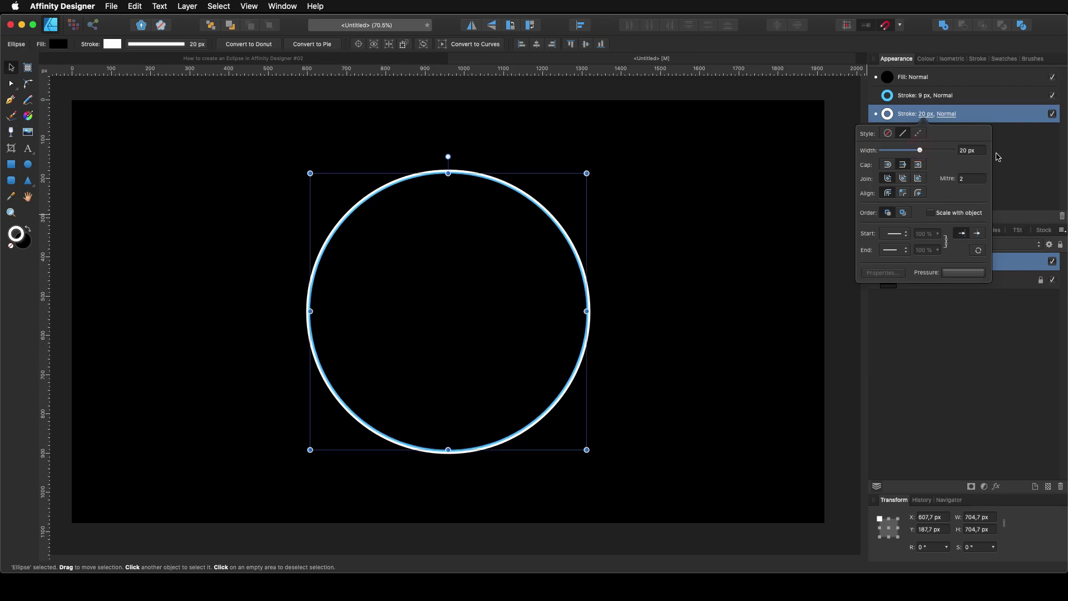
click(950, 98)
- Add a third stroke beneath the white one and colour it light blue using the System swatches
click(902, 217)
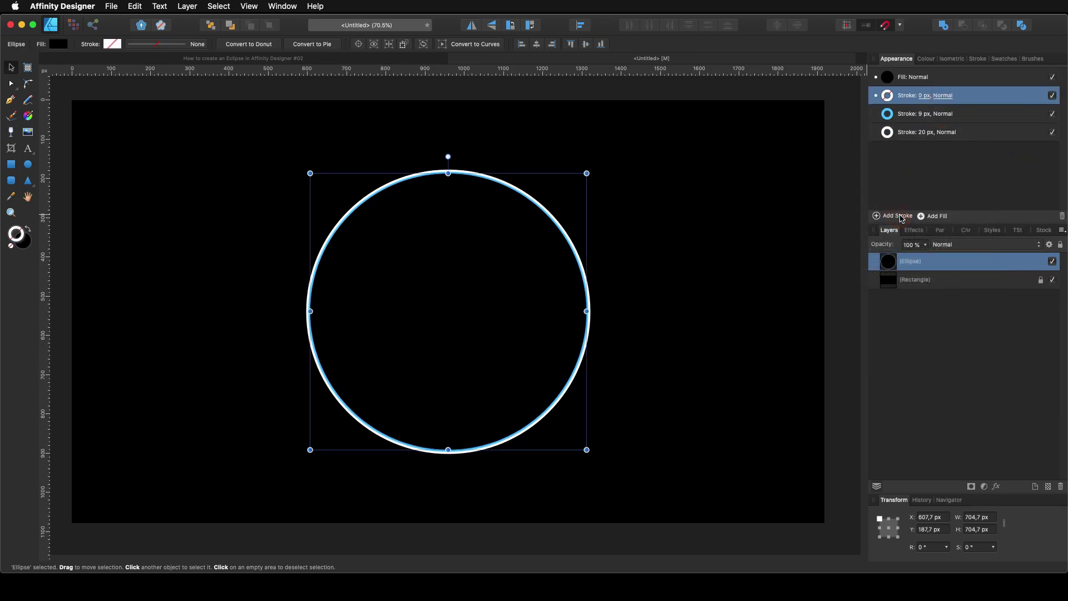
drag(913, 97, 916, 146)
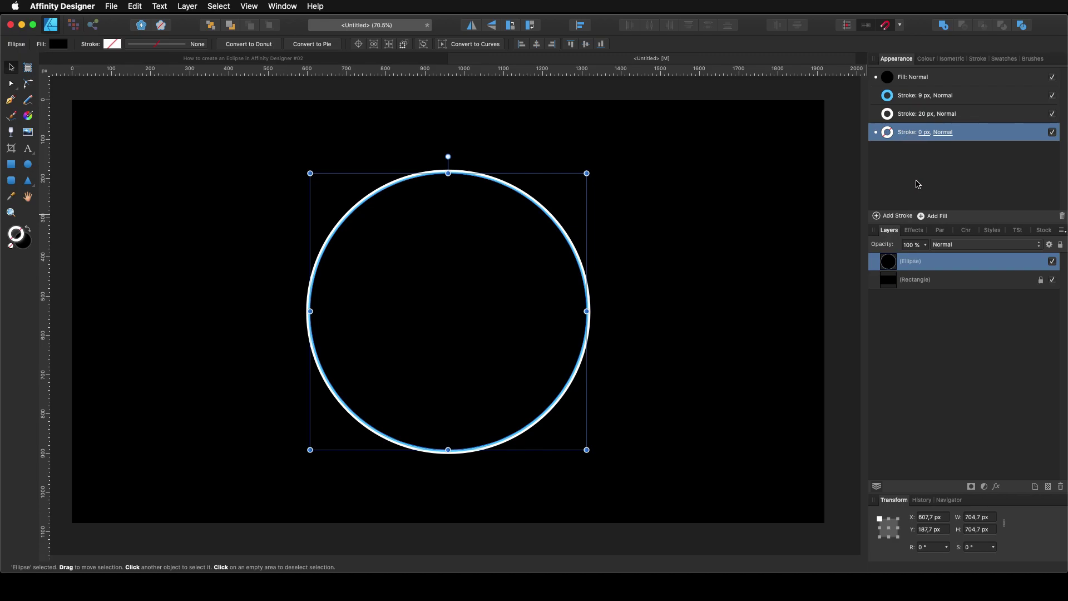
click(889, 135)
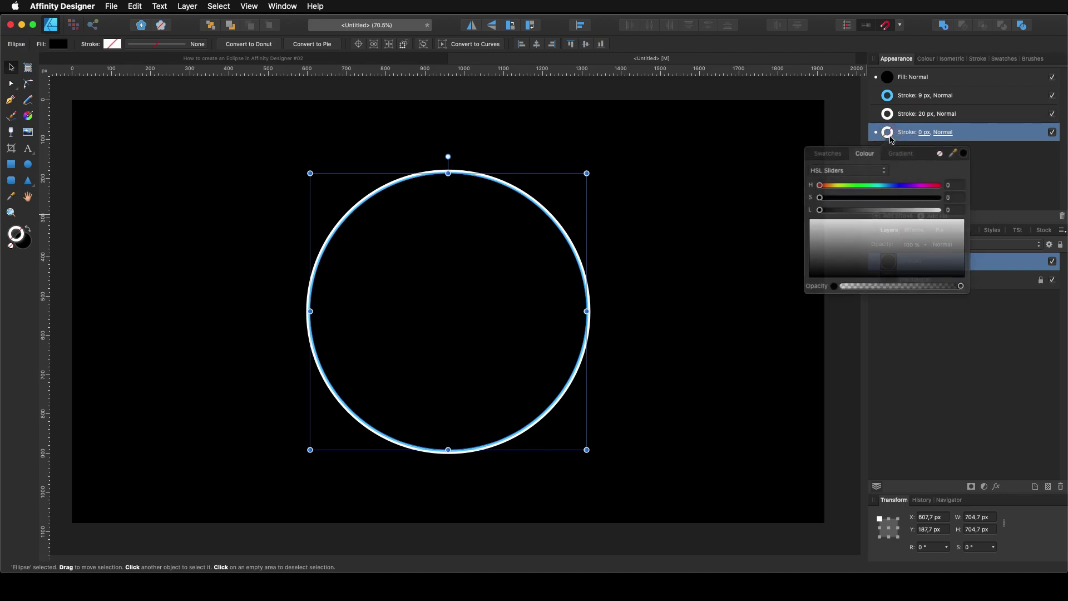
click(847, 154)
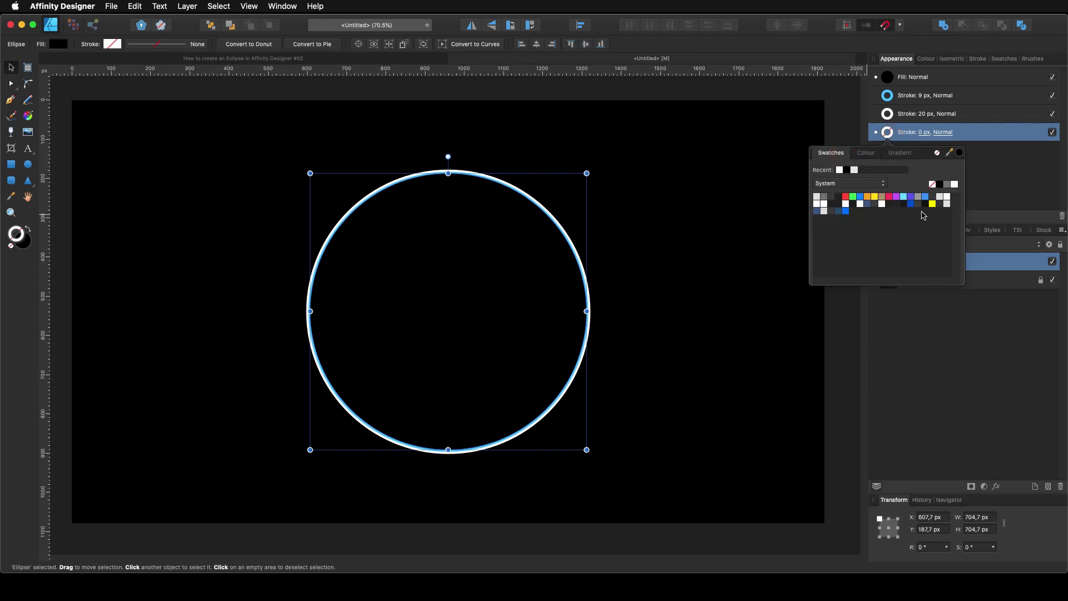
click(904, 198)
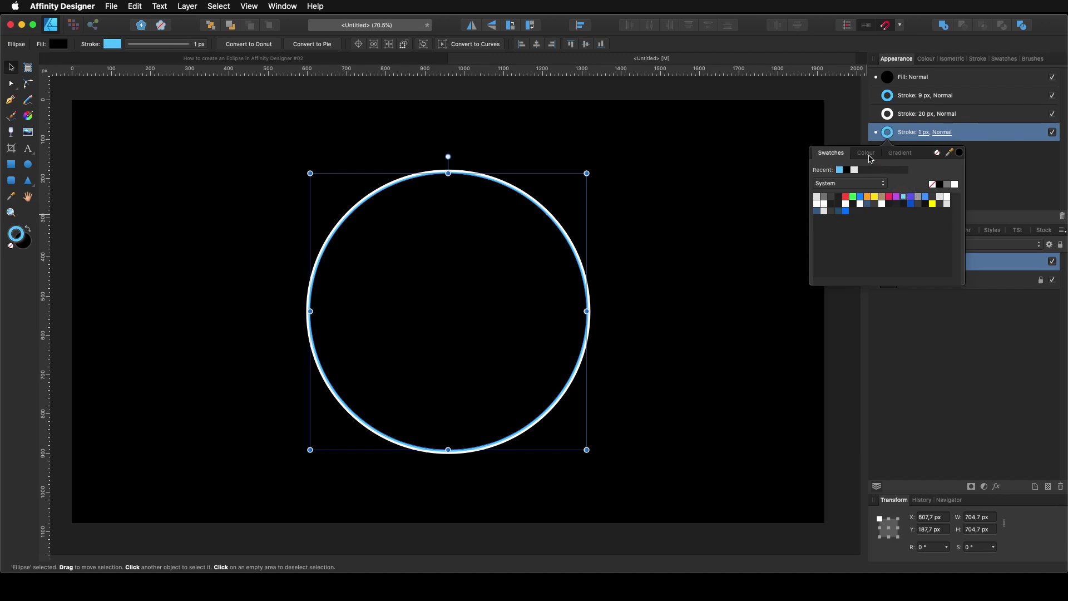
- Darken the lowest stroke's blue to a lightness of 58 and set its width to 31 px
click(866, 153)
drag(899, 209, 889, 209)
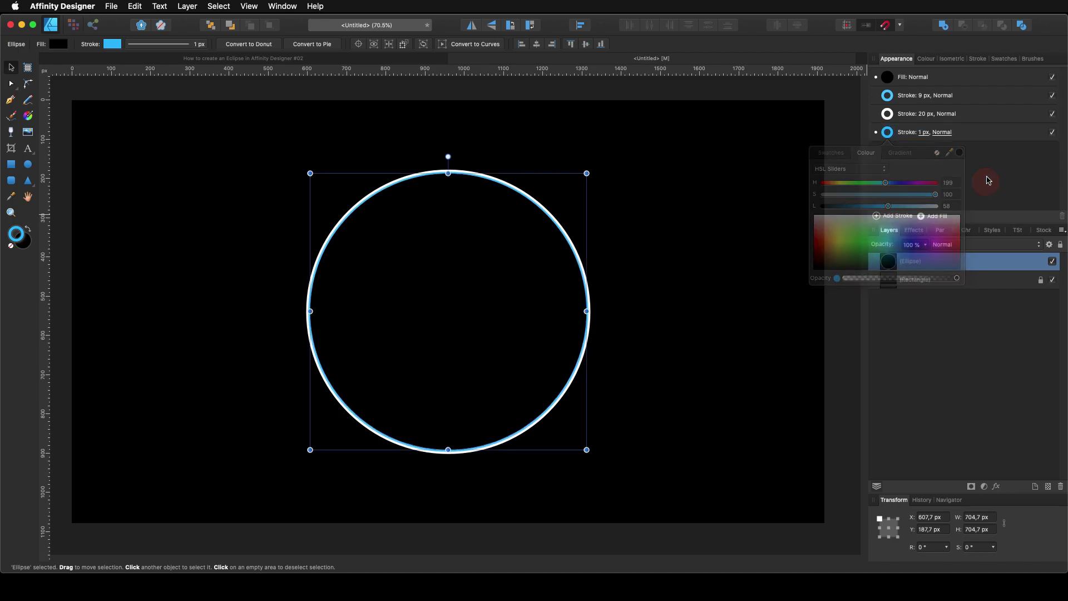
click(925, 135)
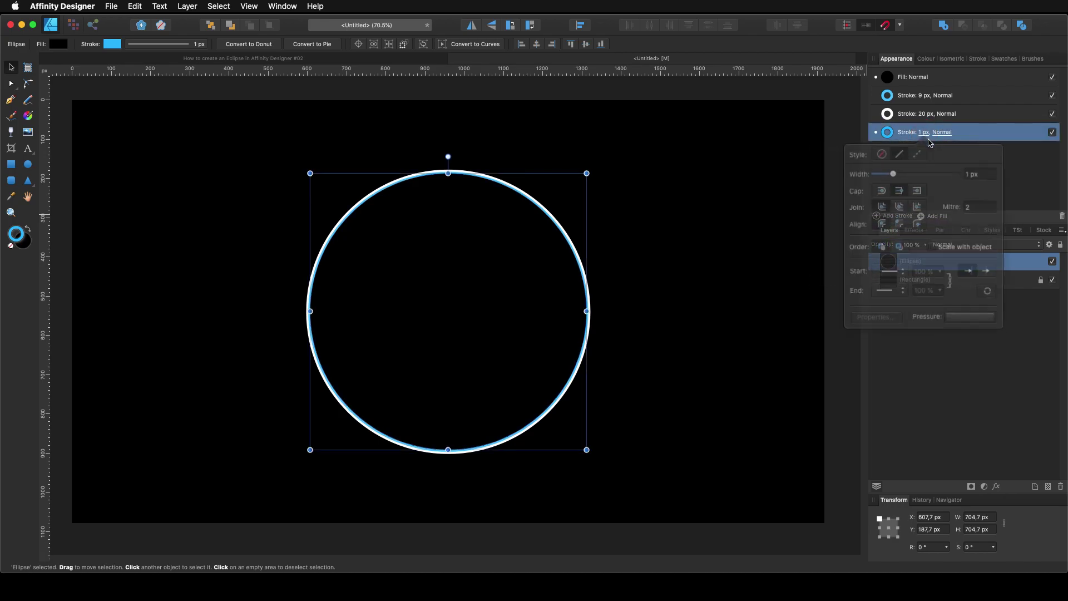
drag(886, 168, 933, 172)
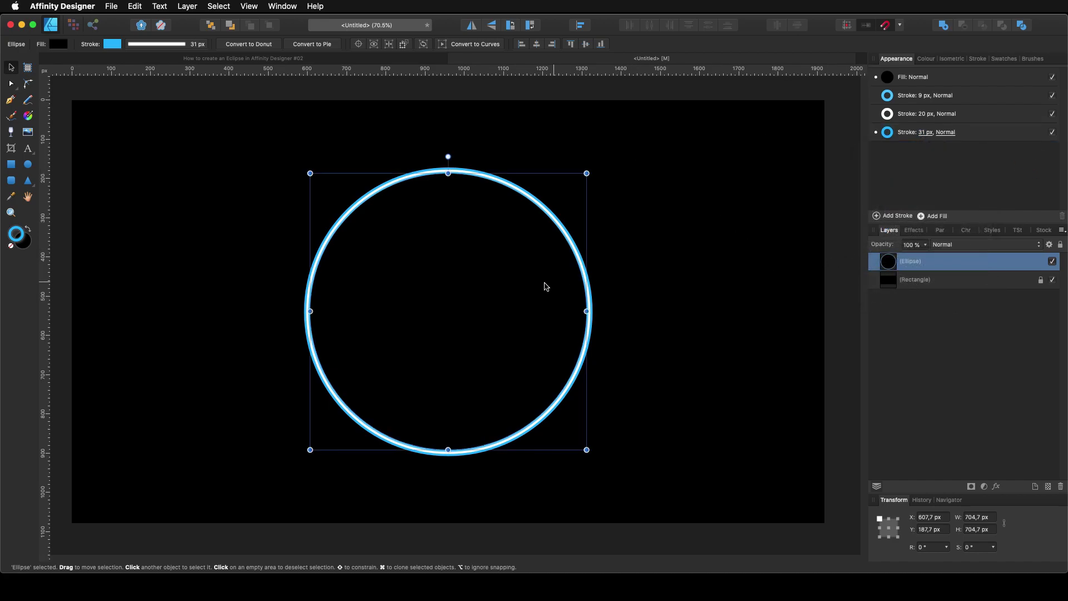
- Expand the circle's strokes into separate curves and select the remaining black ellipse
click(188, 7)
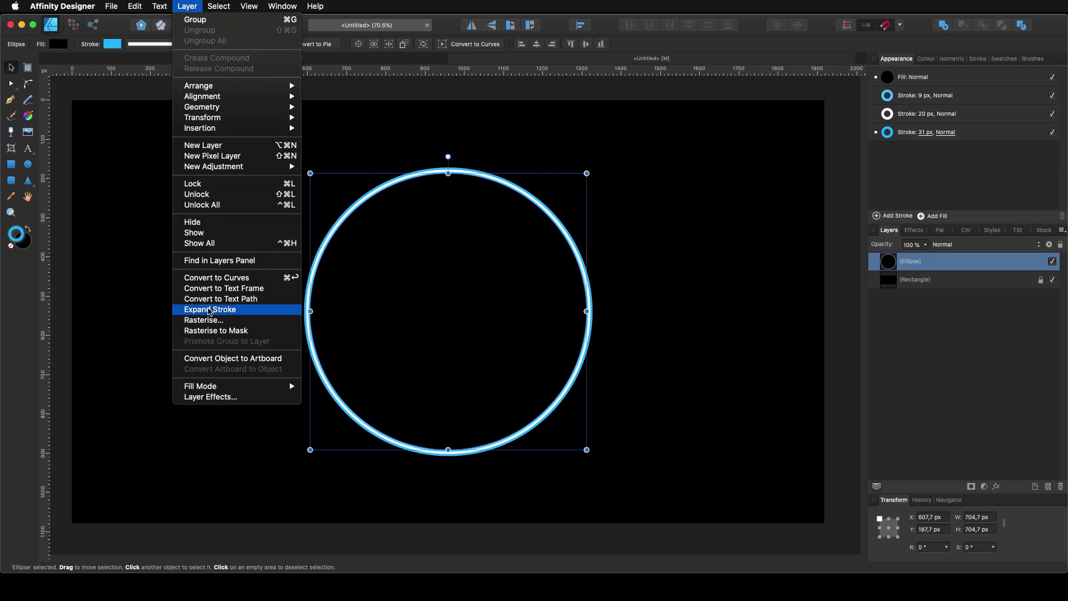
click(210, 311)
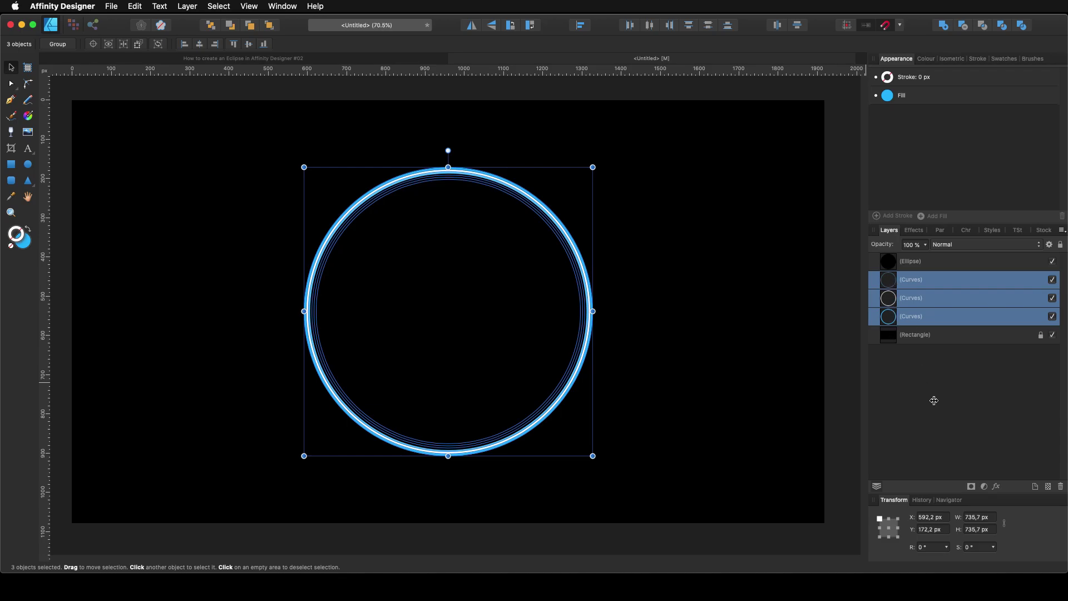
click(889, 268)
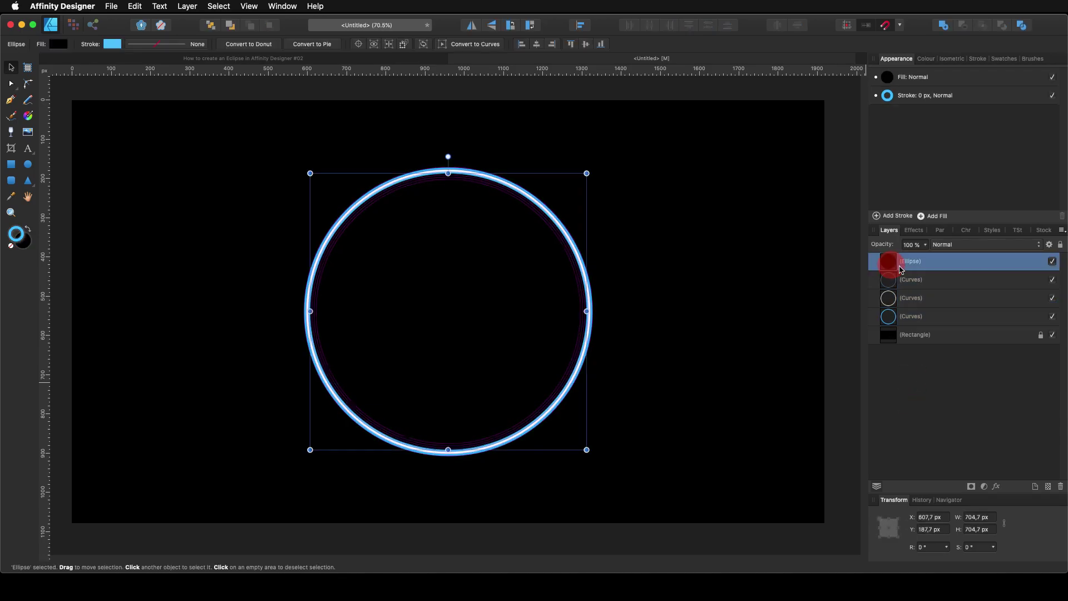
drag(882, 265, 887, 278)
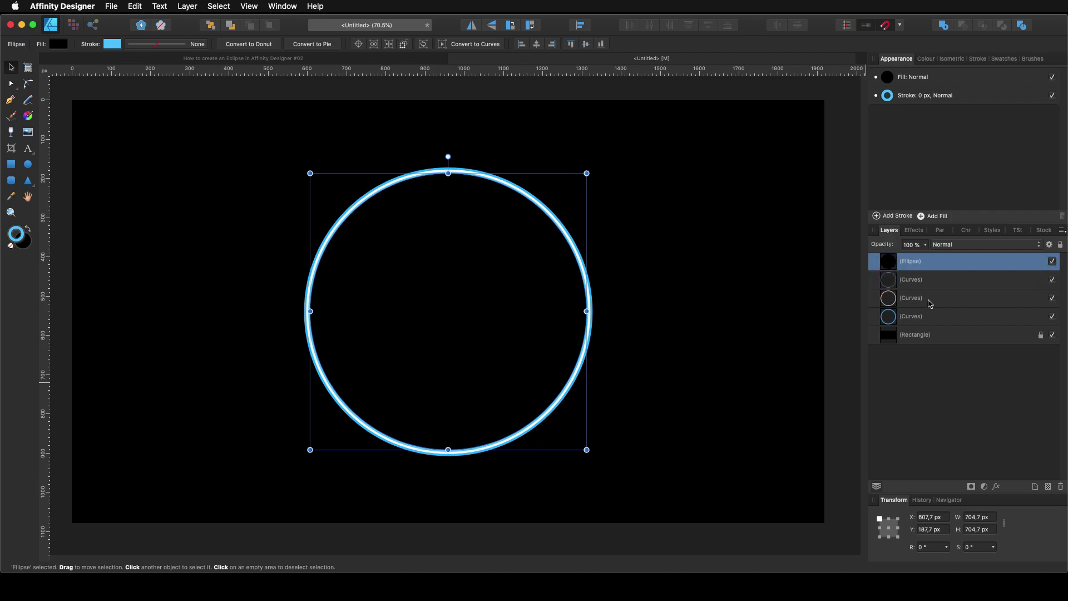
- Apply a Gaussian Blur layer effect with a 4,1 px radius to the uppermost blue ring curve
click(927, 281)
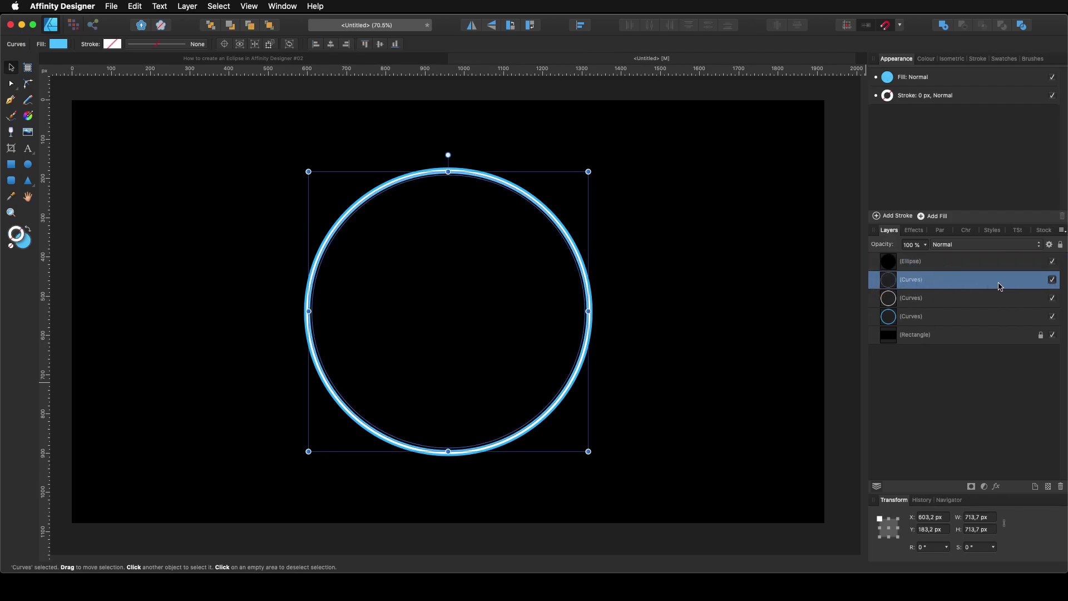
click(997, 487)
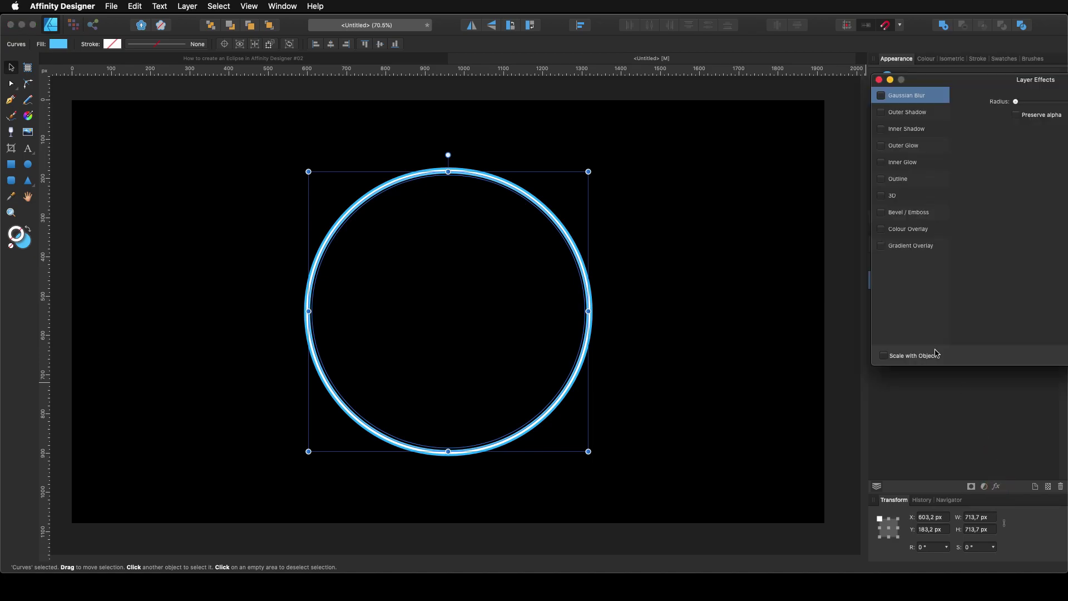
click(881, 96)
mouse_move(1017, 94)
mouse_down()
mouse_move(734, 95)
mouse_move(811, 104)
mouse_up()
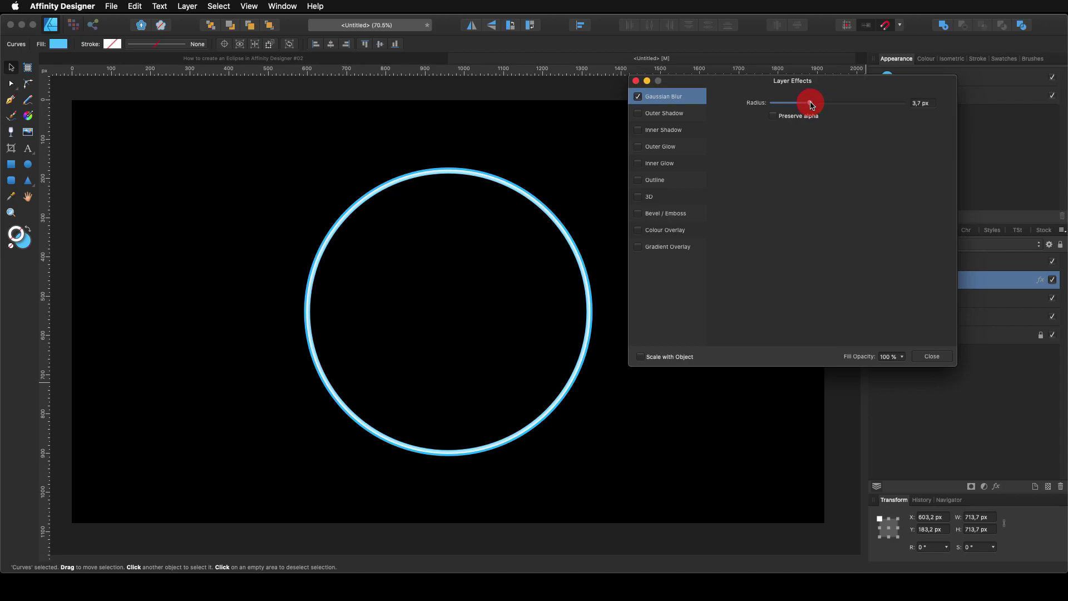
drag(812, 104, 811, 104)
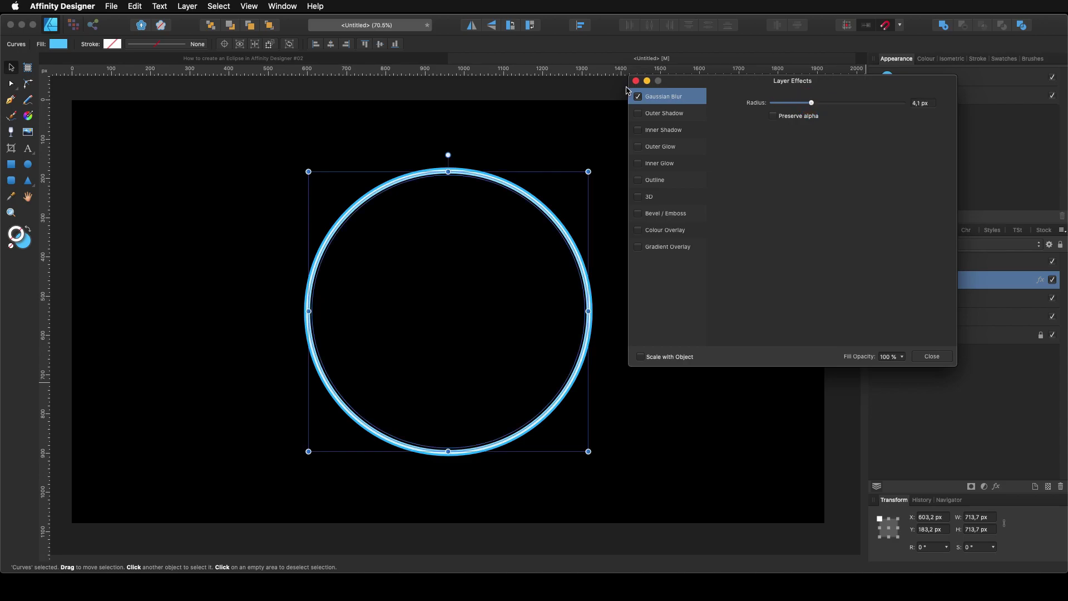
click(637, 82)
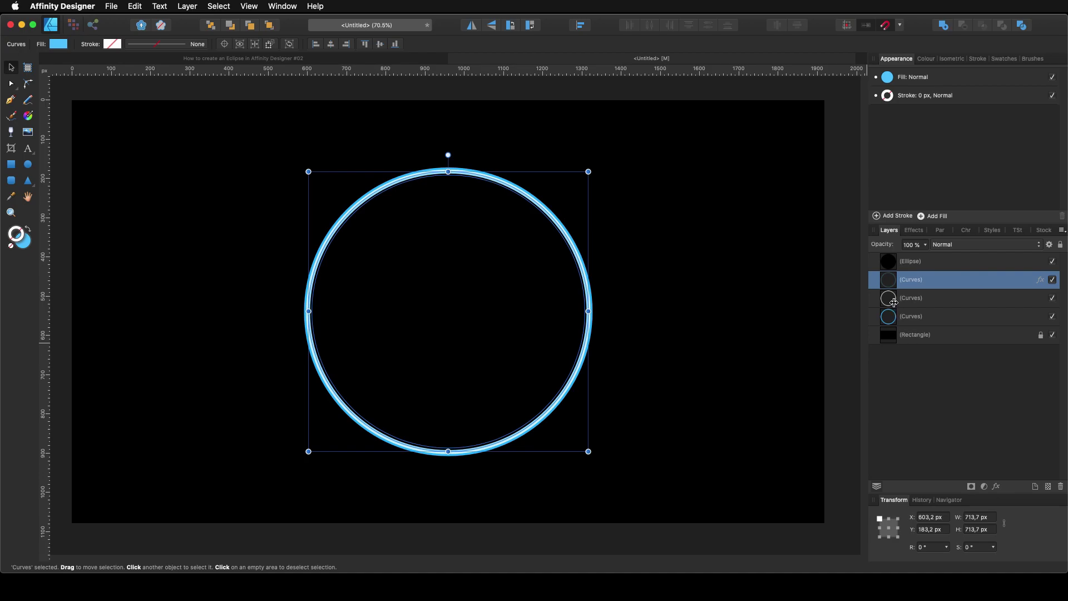
- Apply a slight Gaussian Blur layer effect to the white ring curve
click(893, 303)
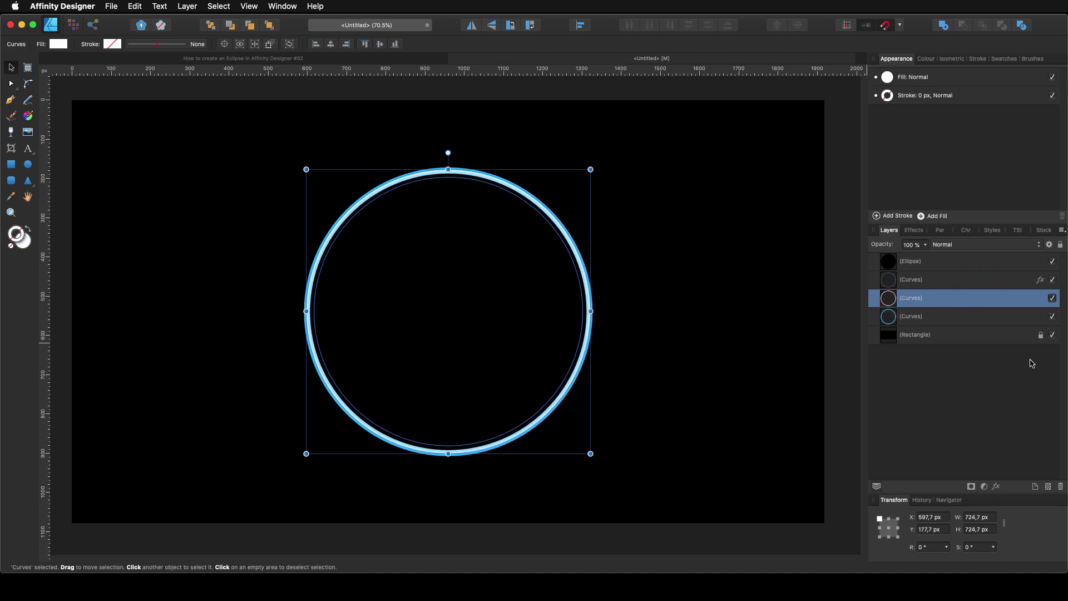
click(996, 486)
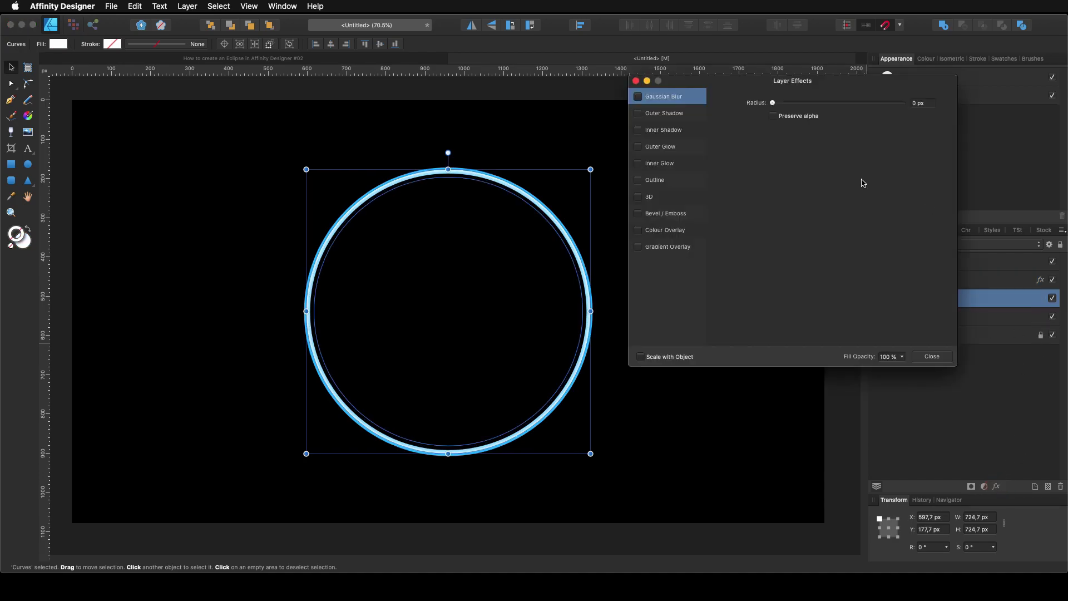
click(638, 97)
drag(773, 104, 812, 104)
click(636, 81)
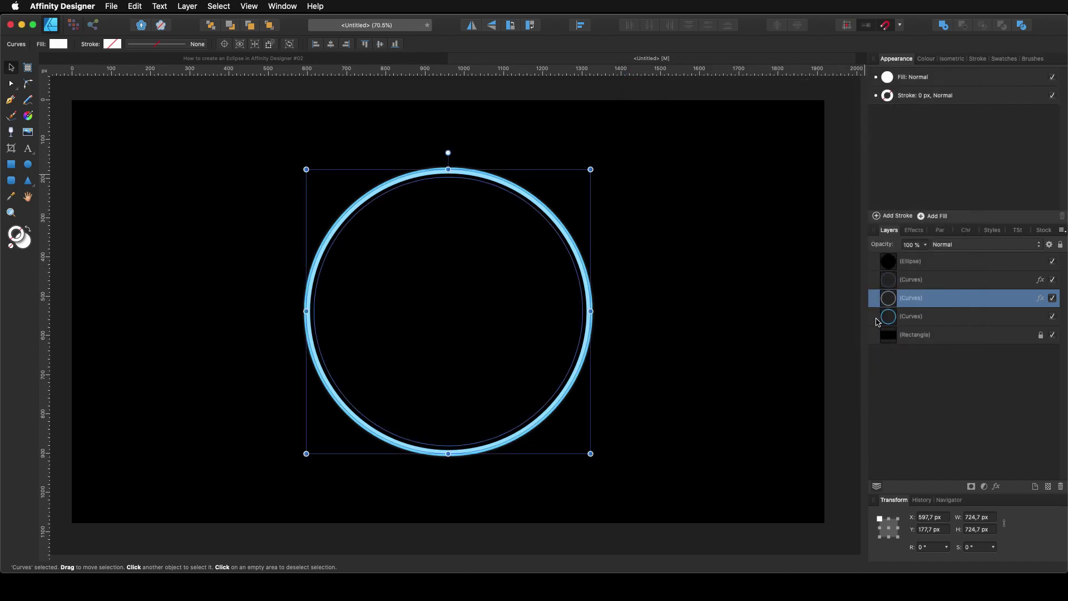
- Apply a Gaussian Blur layer effect with an 18,7 px radius to the lowest blue ring curve, then deselect it
click(883, 318)
click(996, 486)
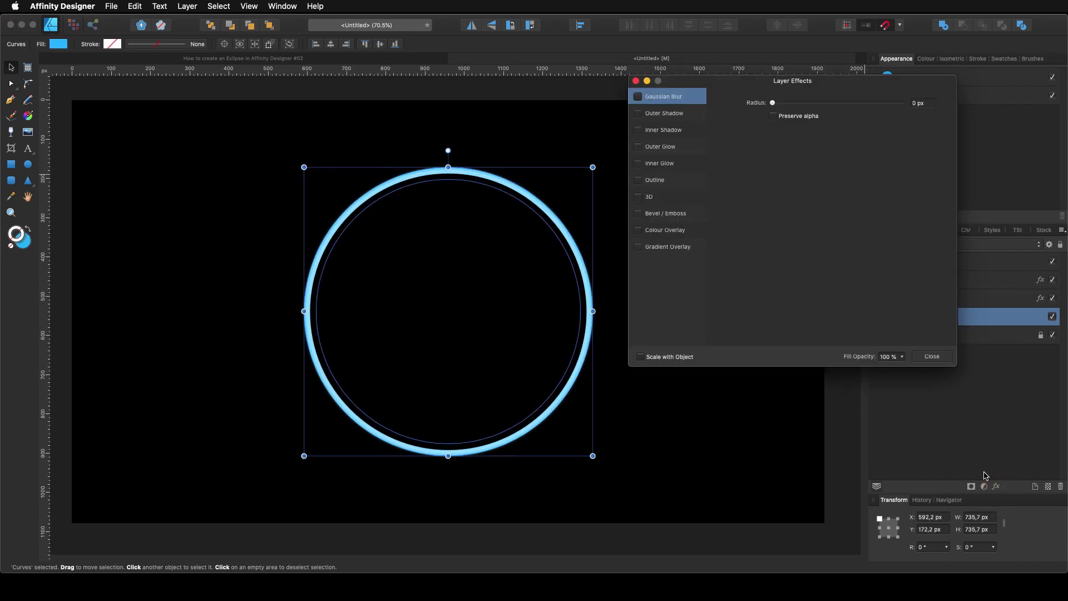
click(638, 97)
drag(774, 105, 841, 105)
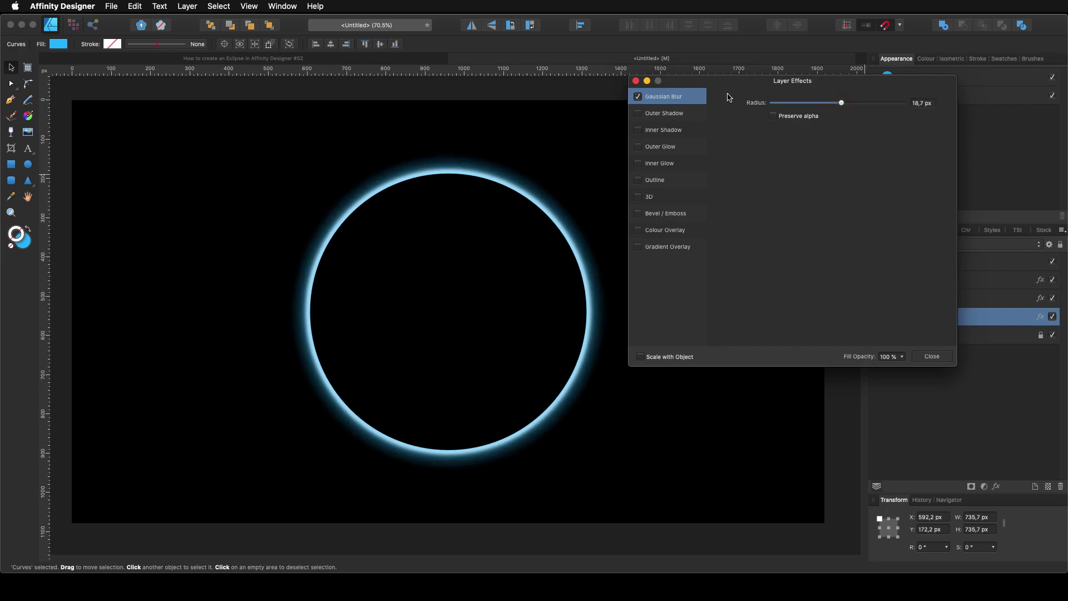
click(637, 81)
click(818, 361)
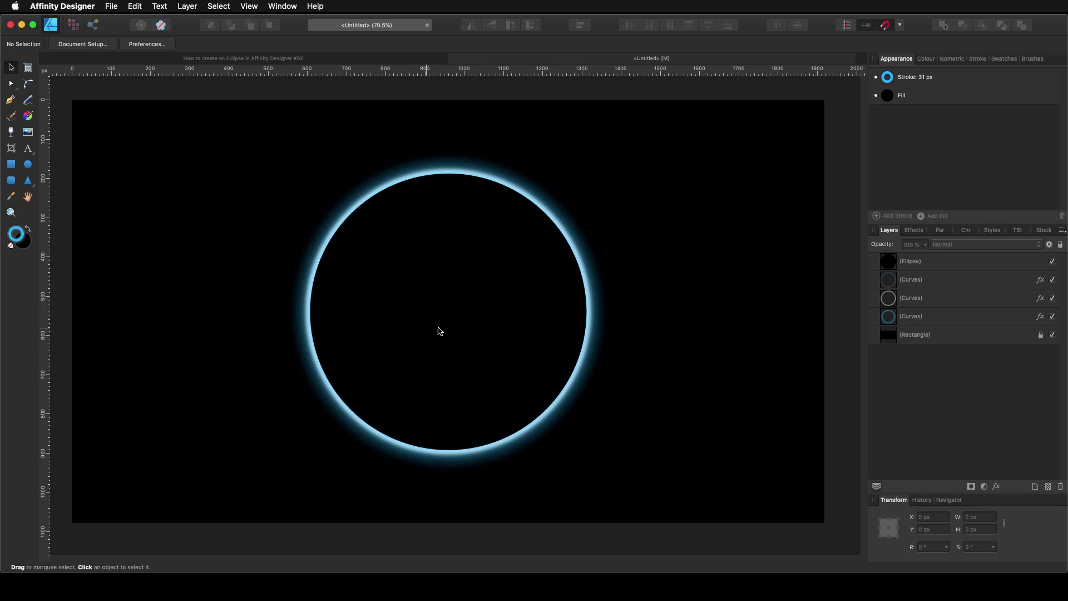
- Apply an Inner Glow layer effect to the black ellipse with an 18,3 px radius and 32 % intensity
click(456, 313)
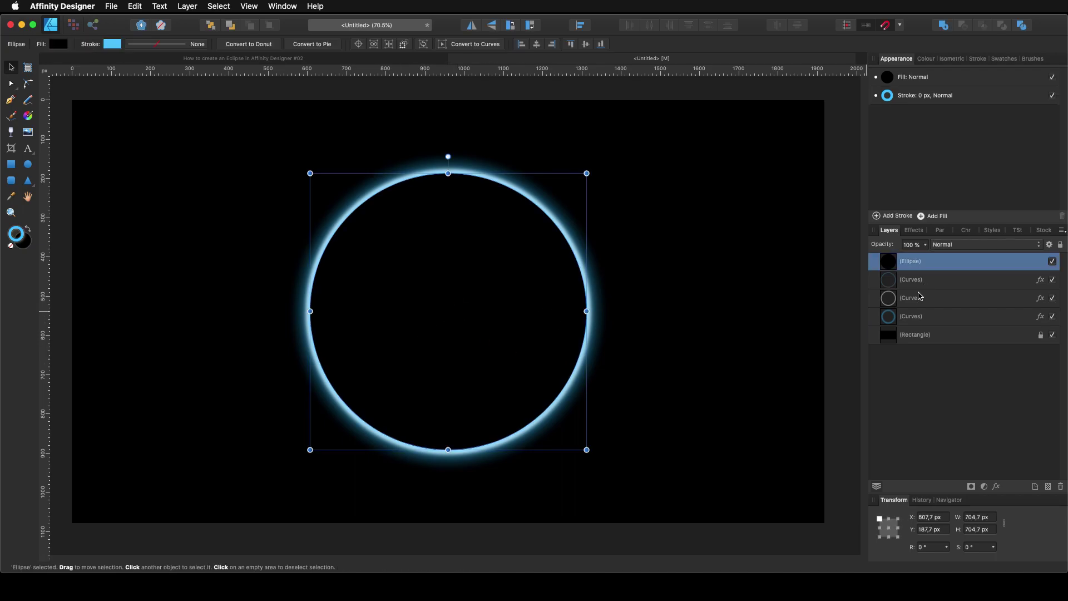
click(997, 487)
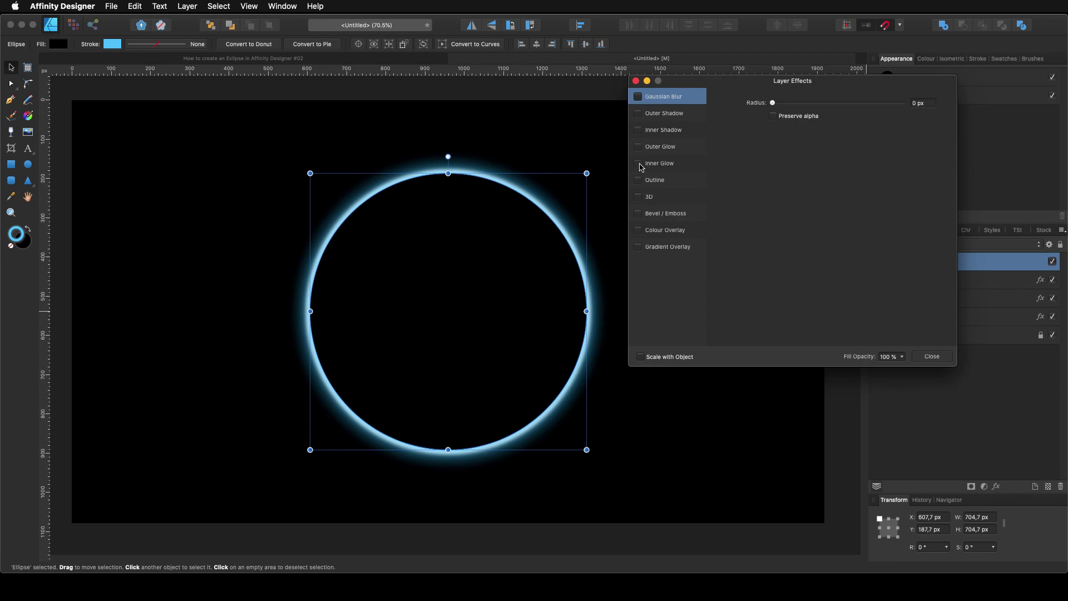
click(685, 164)
drag(774, 134, 814, 146)
- Colour the ellipse's inner glow with the recent blue swatch and lighten it slightly with the HSL sliders
click(791, 159)
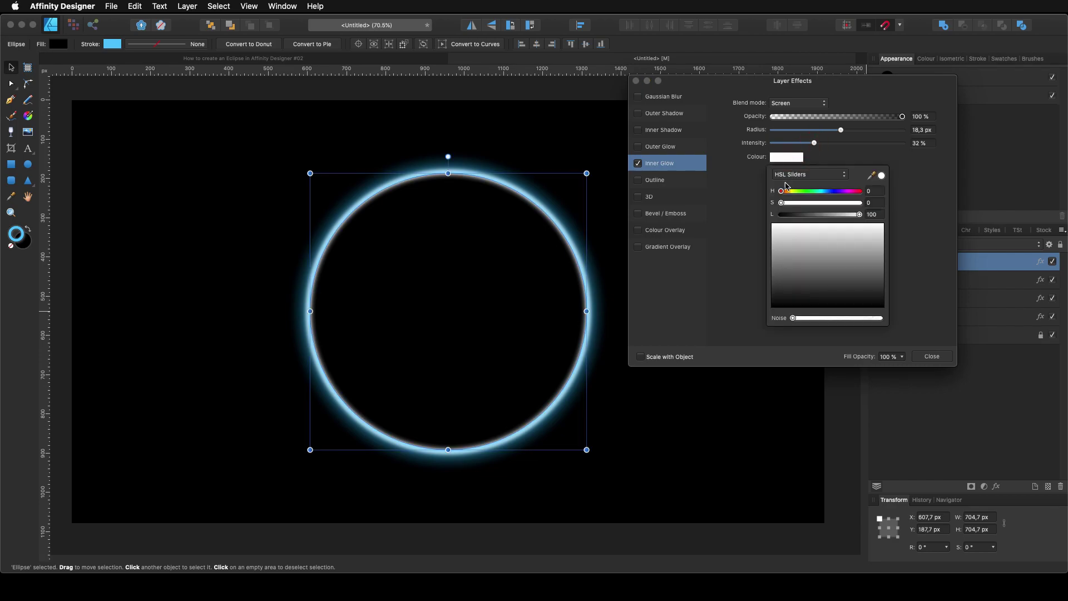
click(802, 176)
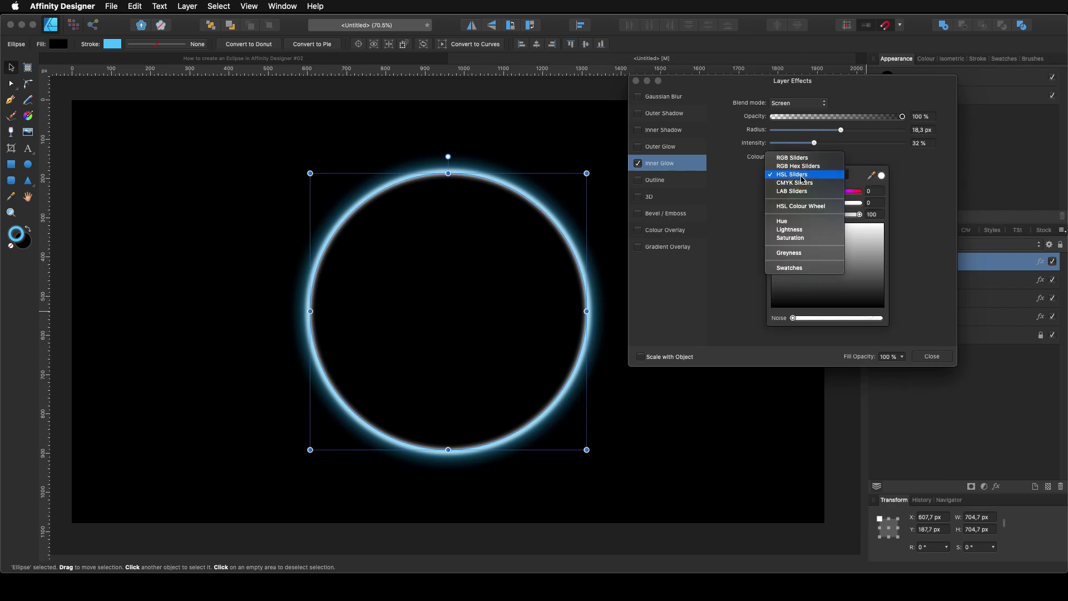
click(808, 270)
click(805, 191)
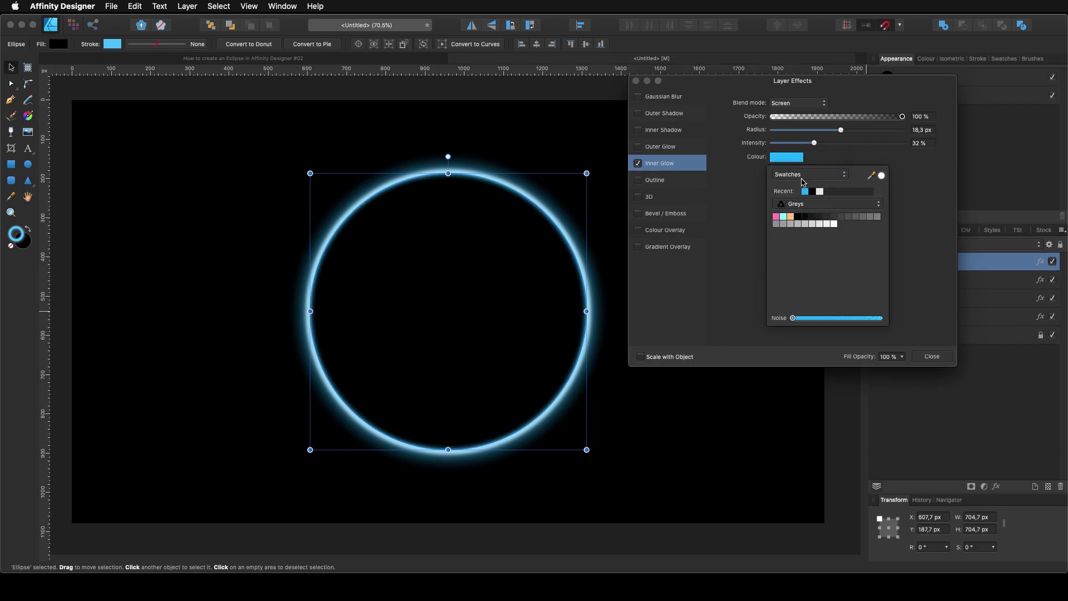
click(802, 178)
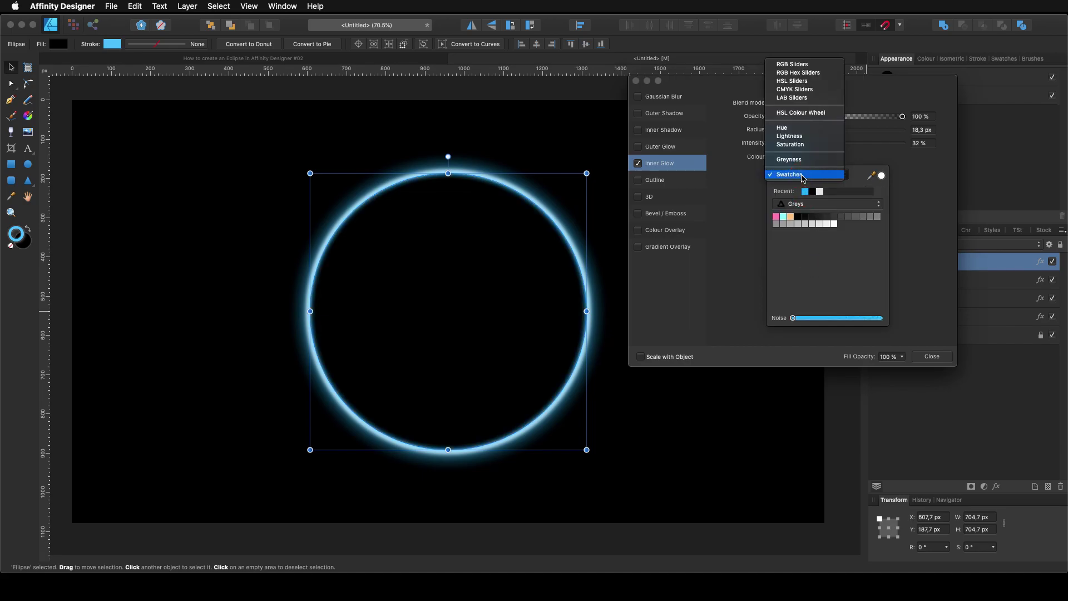
click(807, 81)
drag(830, 215, 838, 217)
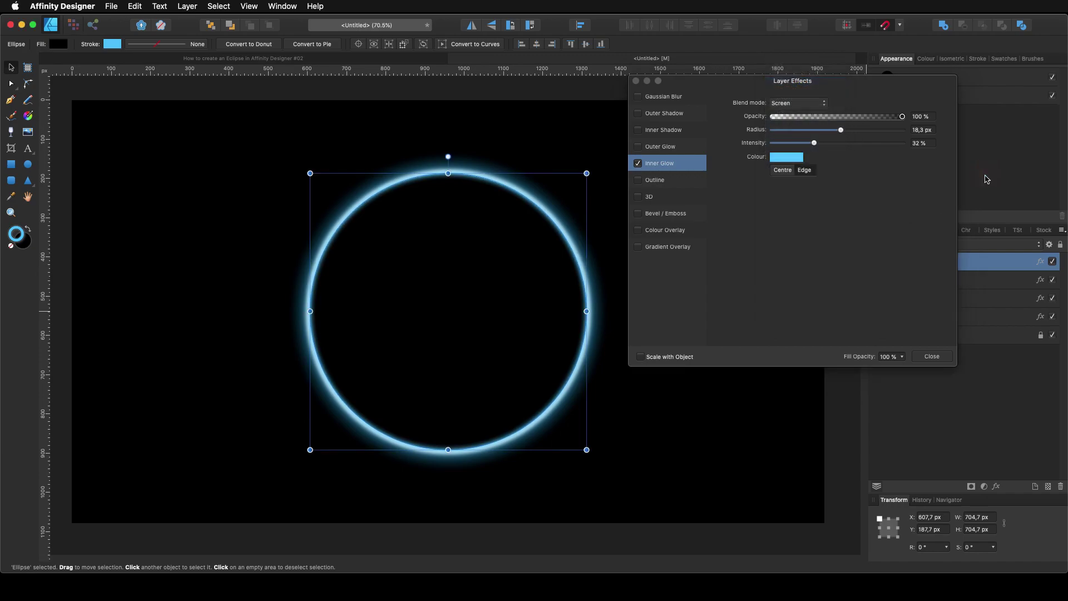
- Set the inner glow to a 33,7 px radius, 27 % intensity and 92 % opacity, then deselect the ellipse
drag(843, 132, 809, 144)
drag(902, 118, 891, 120)
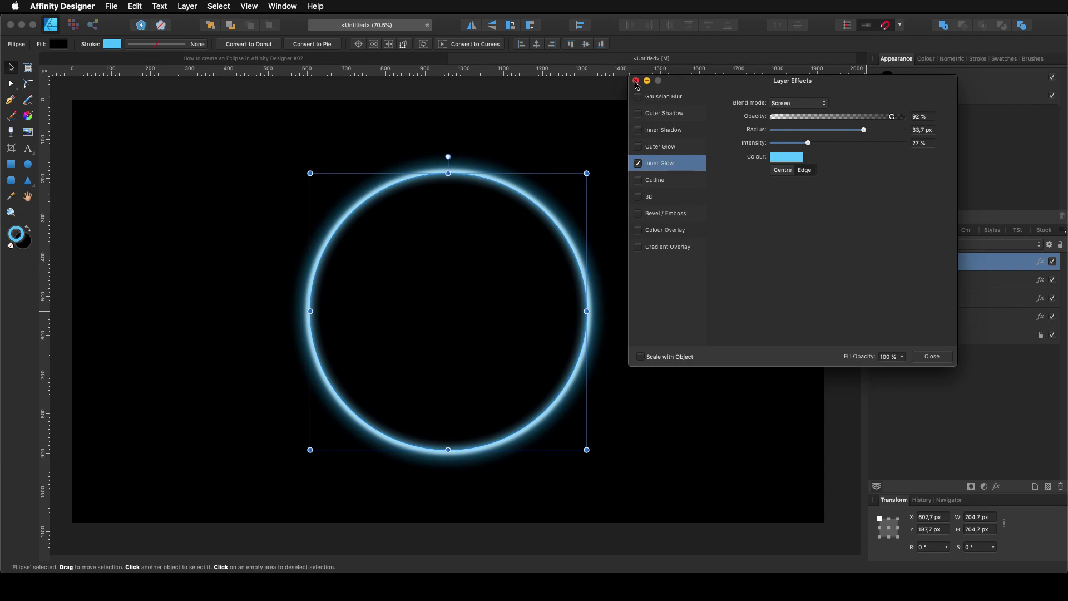
click(935, 360)
click(954, 411)
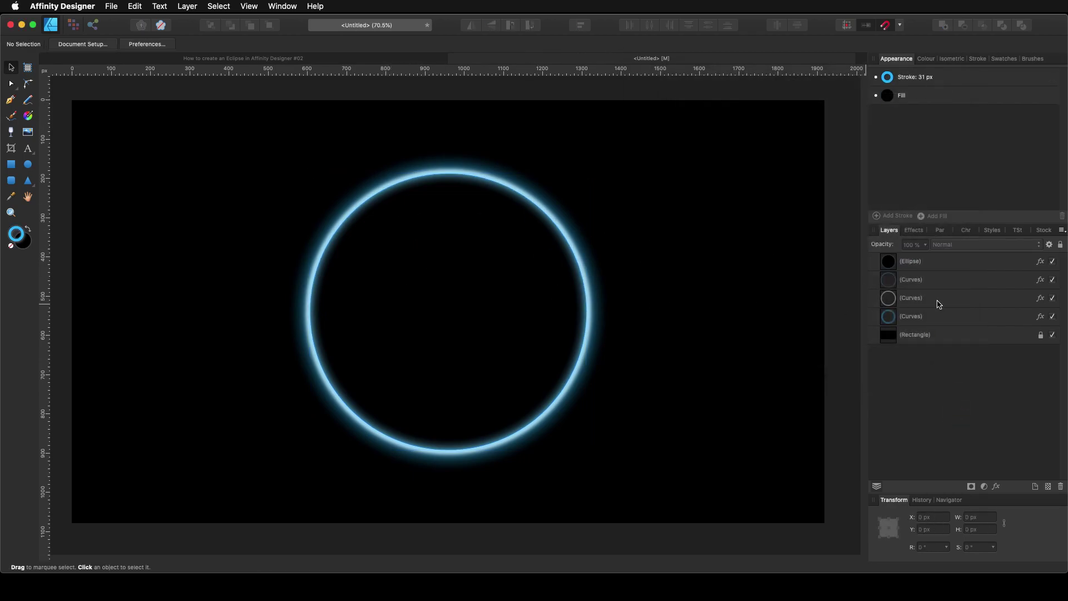
- Add a slight Gaussian Blur layer effect to the black ellipse alongside its inner glow, then deselect it
click(894, 266)
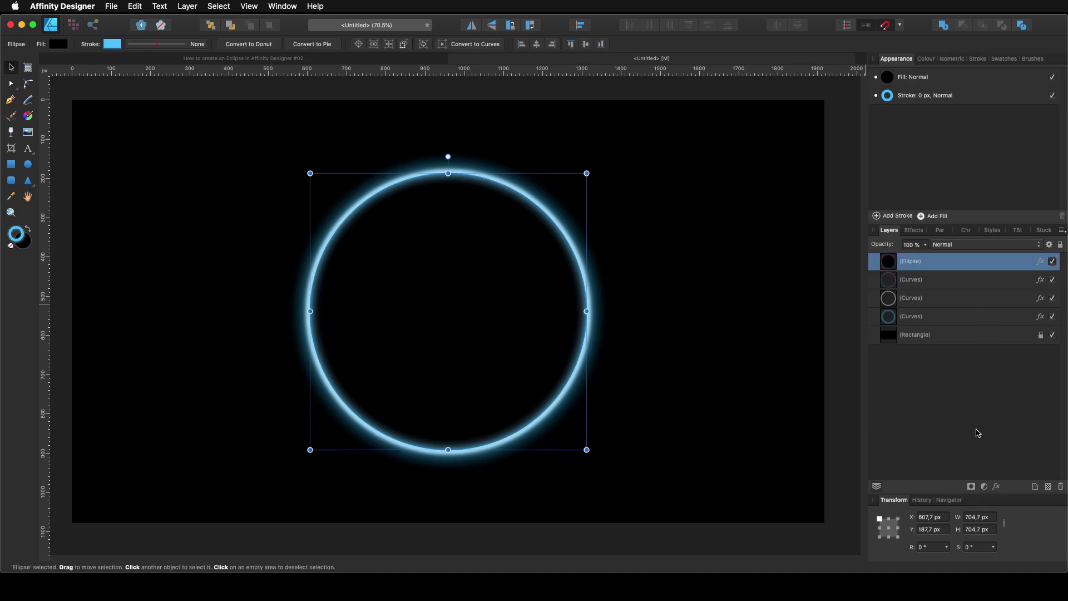
click(995, 486)
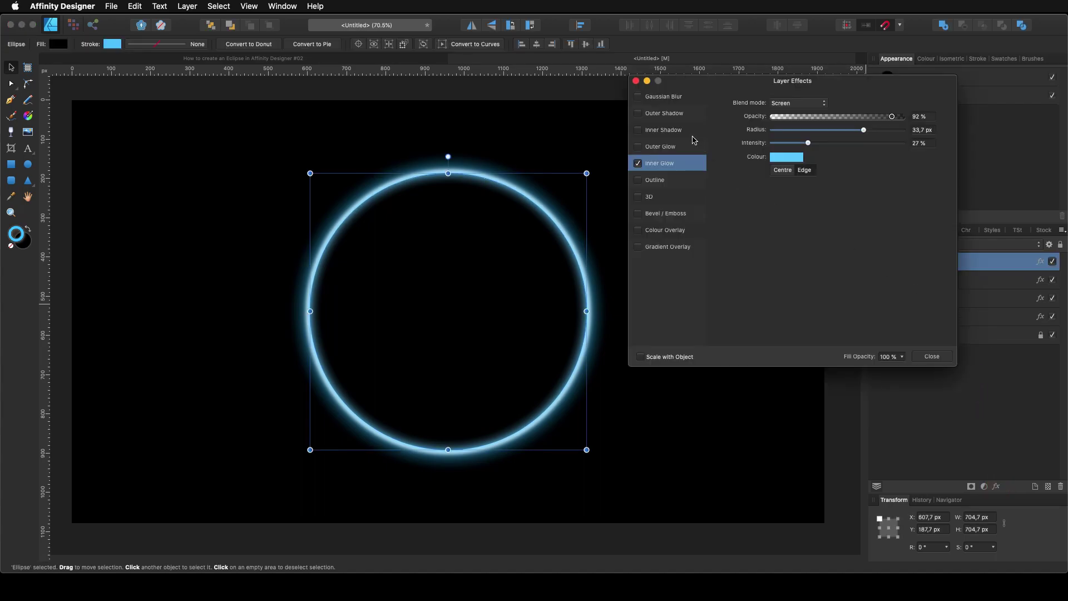
click(636, 81)
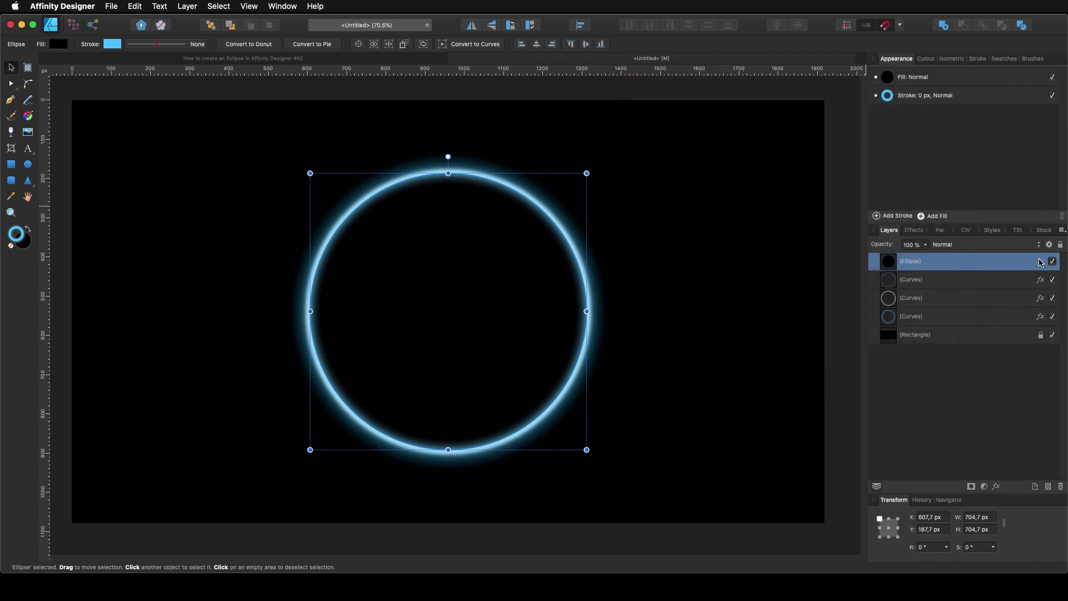
click(1044, 263)
click(638, 96)
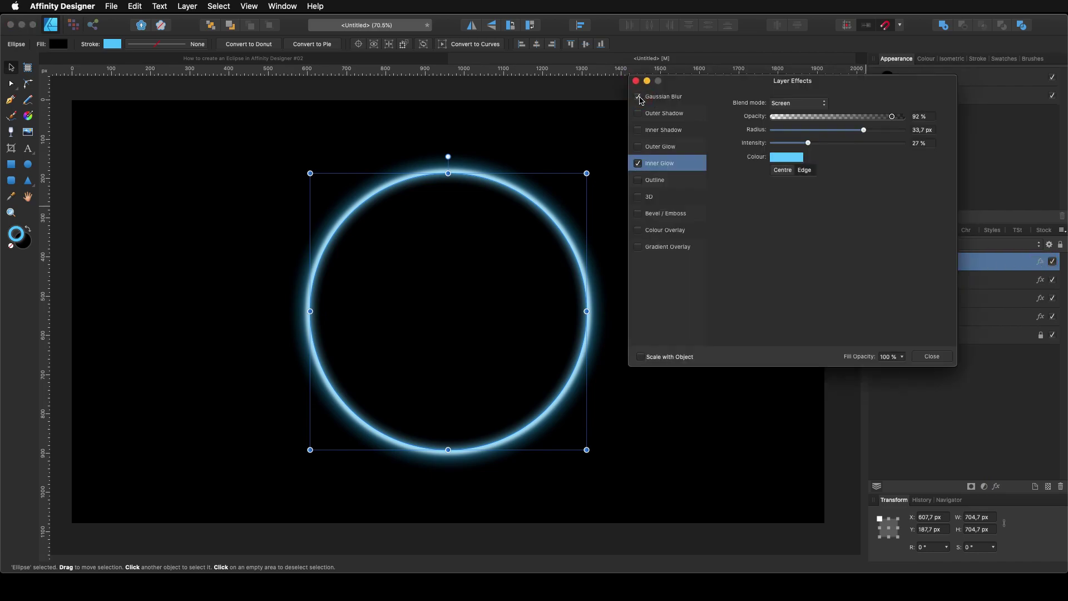
click(664, 96)
drag(773, 105, 786, 104)
click(636, 81)
click(944, 382)
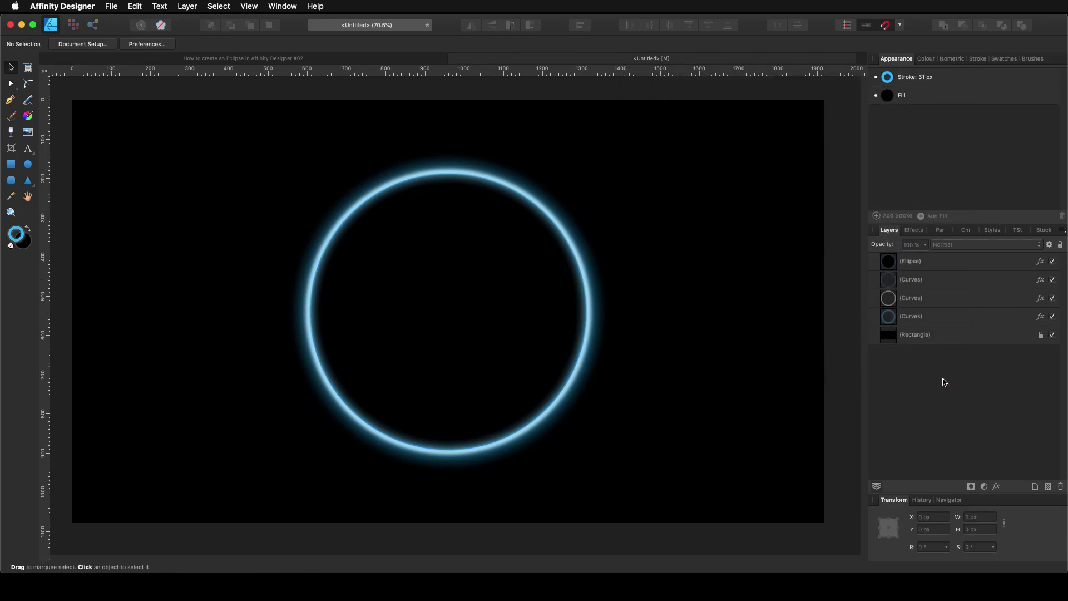
- Group the ellipse and the three ring curves, leaving out the locked background rectangle
click(892, 264)
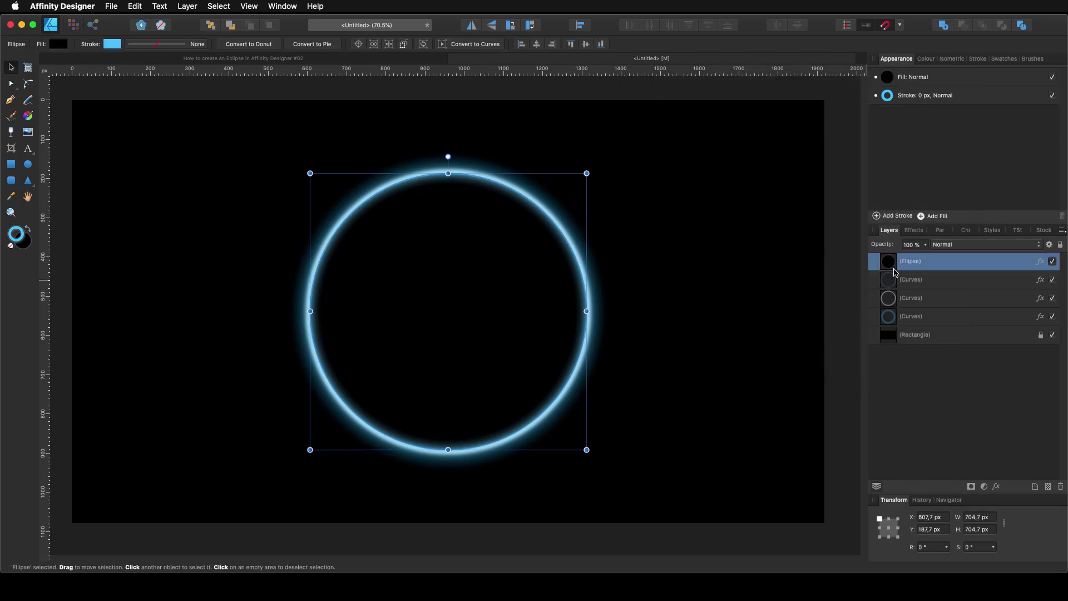
shift+click(889, 317)
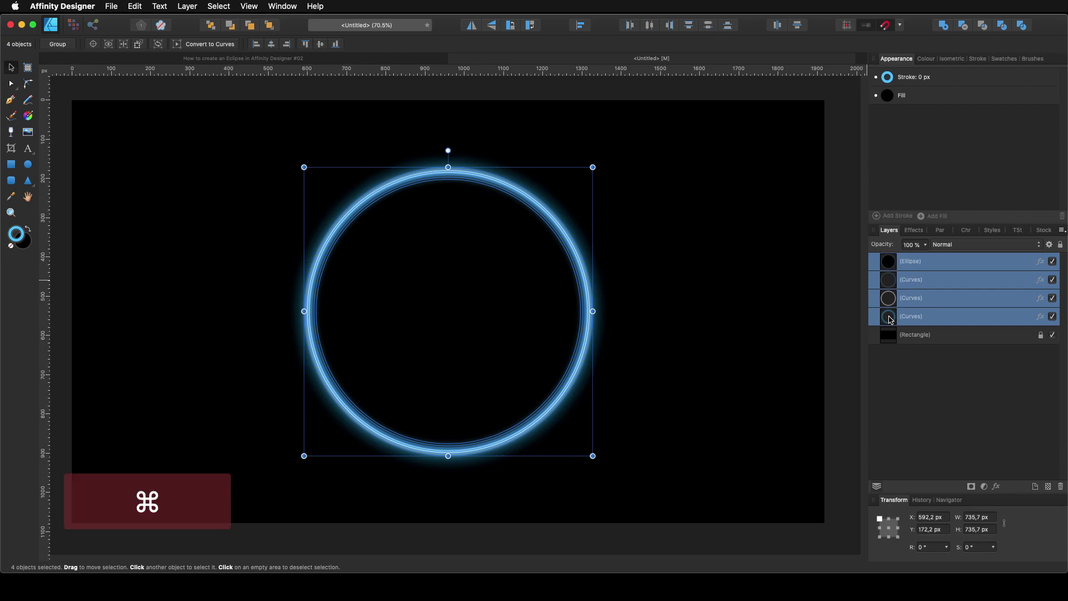
key(super+g)
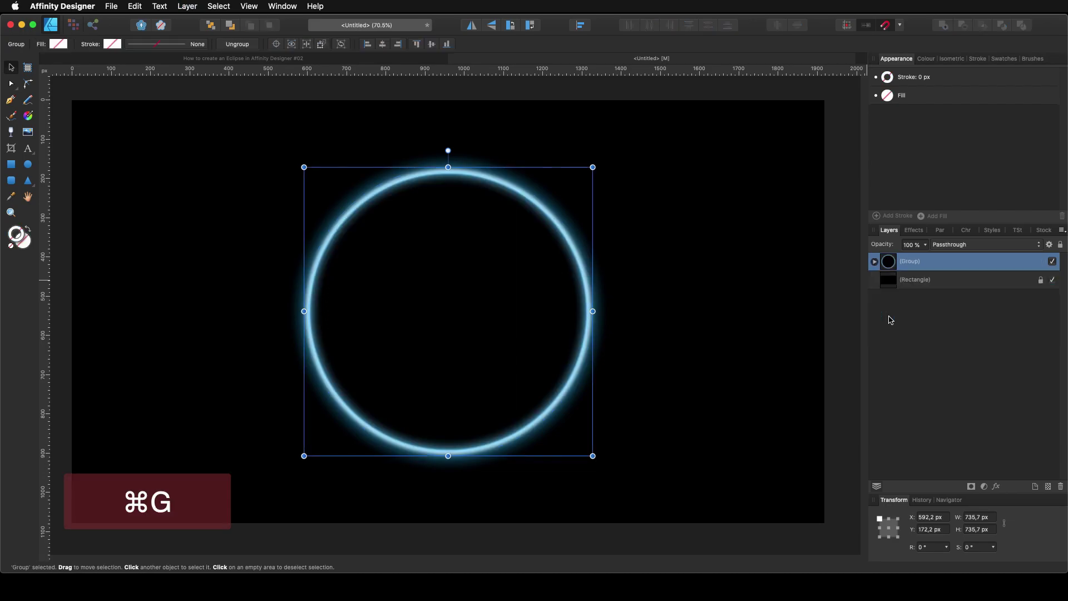
- Deselect the group, look at the finished eclipse document for reference and return to the untitled document
click(781, 341)
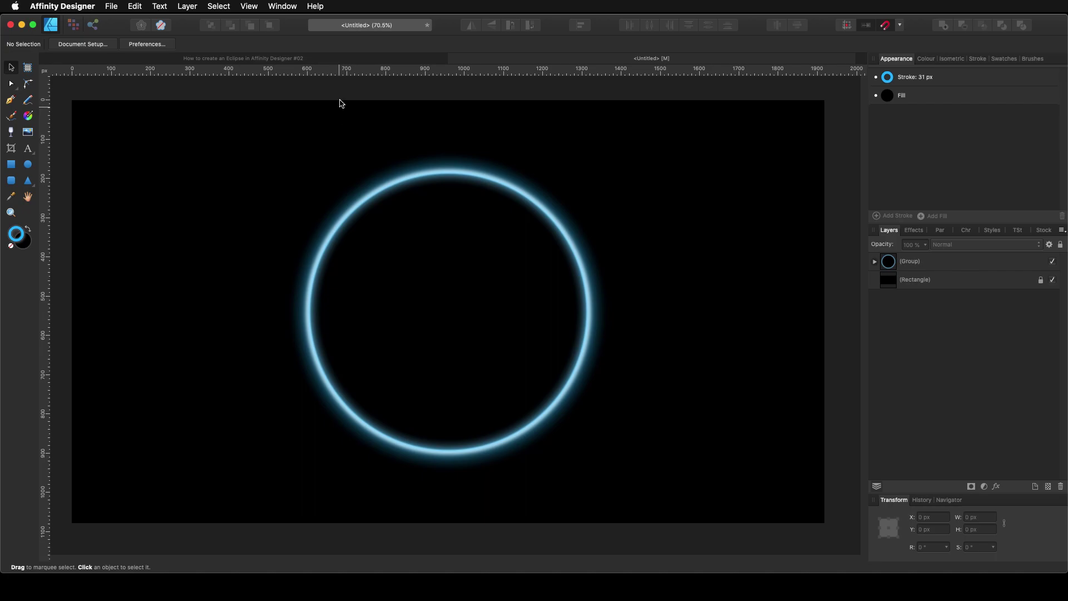
click(318, 57)
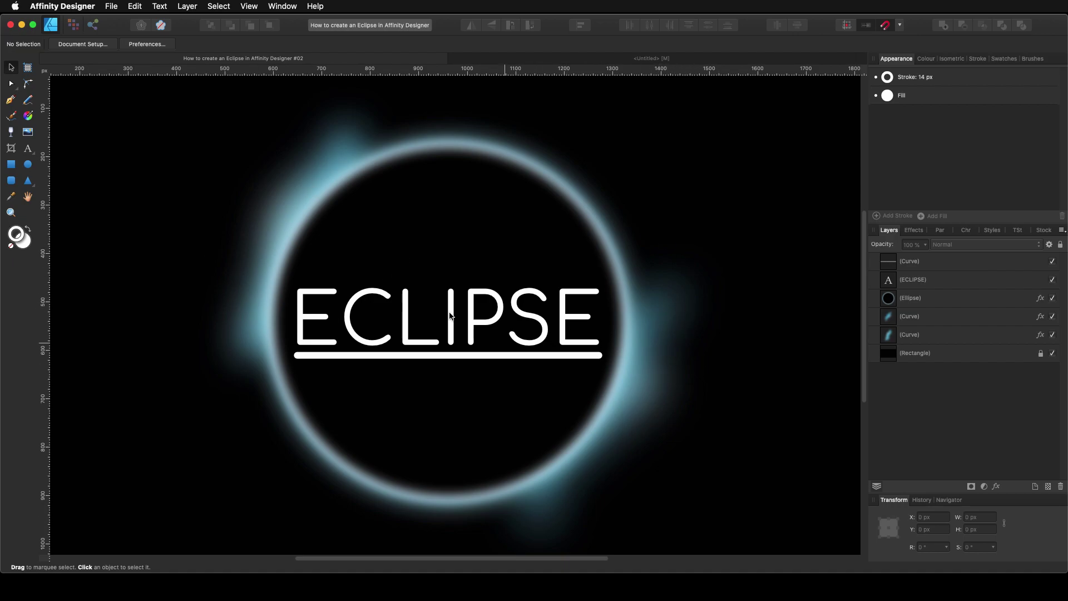
click(588, 60)
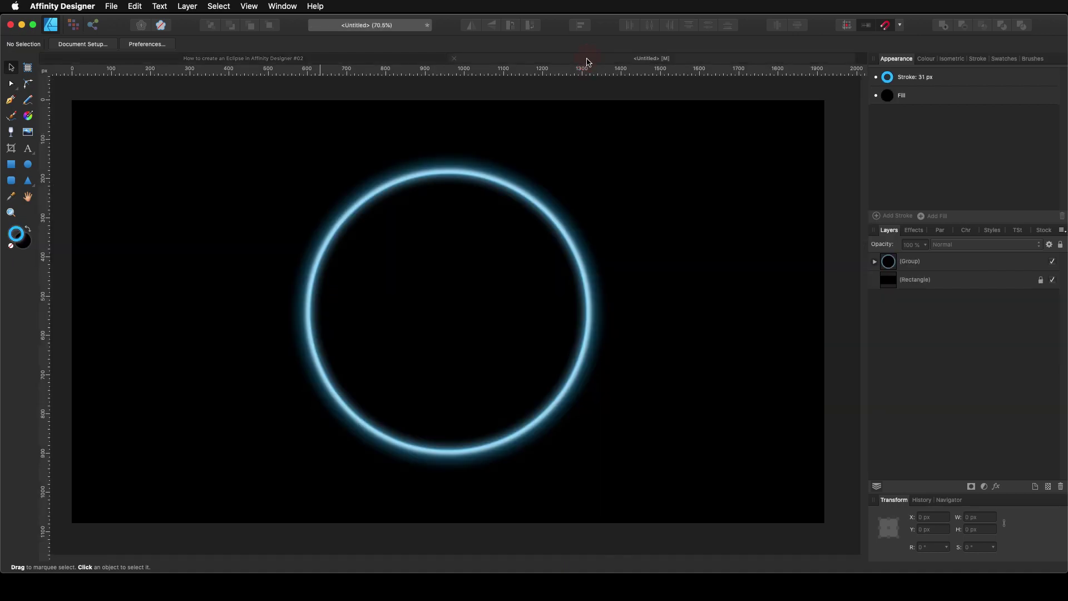
- With the Pen tool and a 0,9 px stroke, draw a closed nine-node bent outline about 276 × 356 px in the black area left of the ring
click(10, 102)
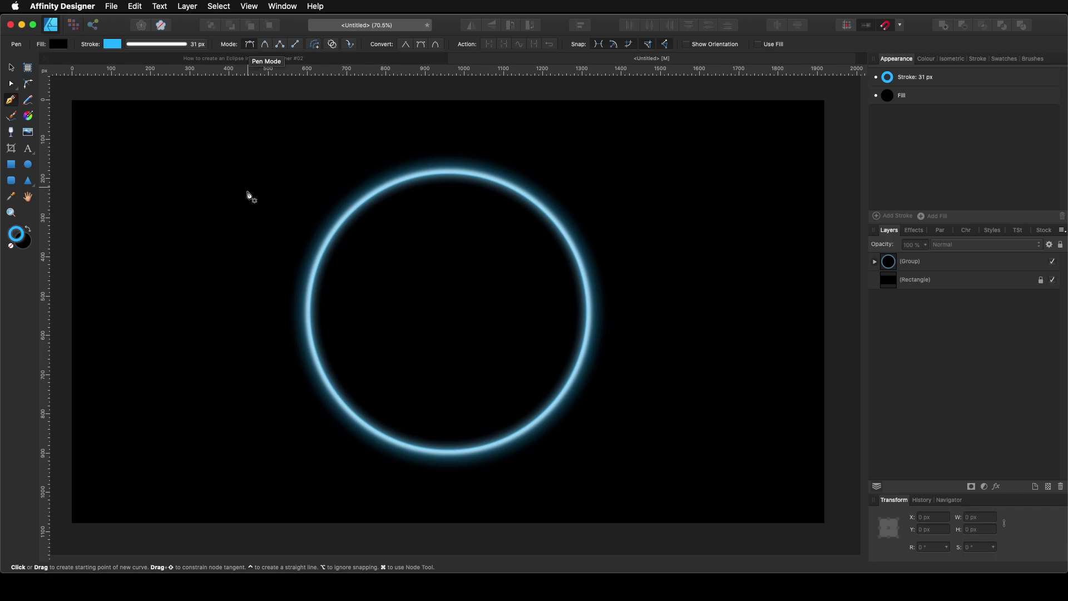
click(158, 44)
mouse_move(170, 81)
mouse_down()
mouse_move(129, 84)
mouse_move(138, 79)
mouse_up()
click(263, 145)
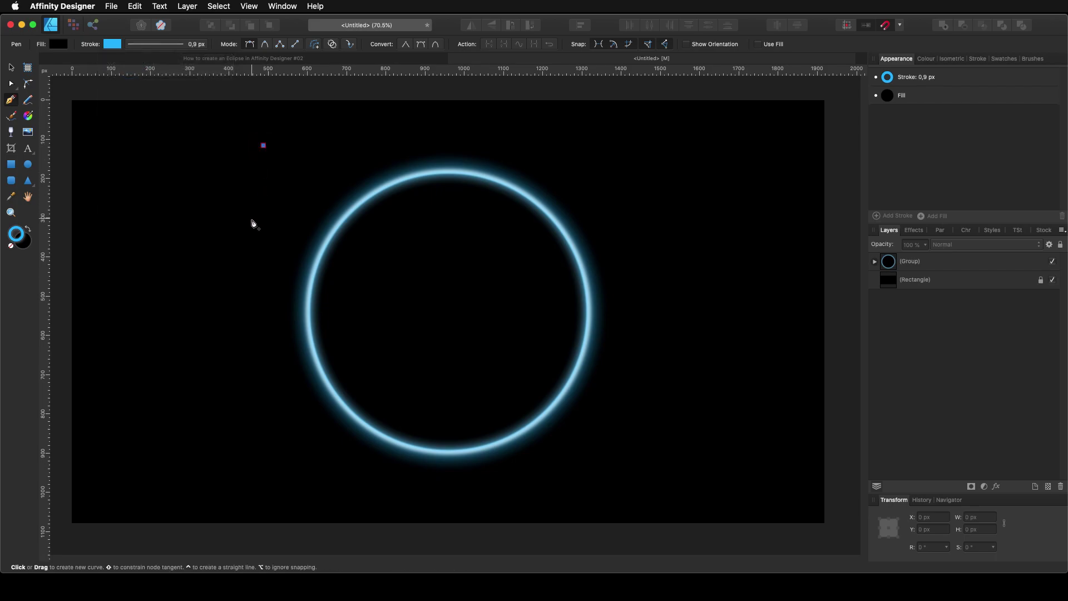
click(253, 226)
click(196, 270)
click(155, 250)
click(176, 219)
click(203, 190)
click(196, 158)
click(216, 129)
click(243, 128)
click(263, 146)
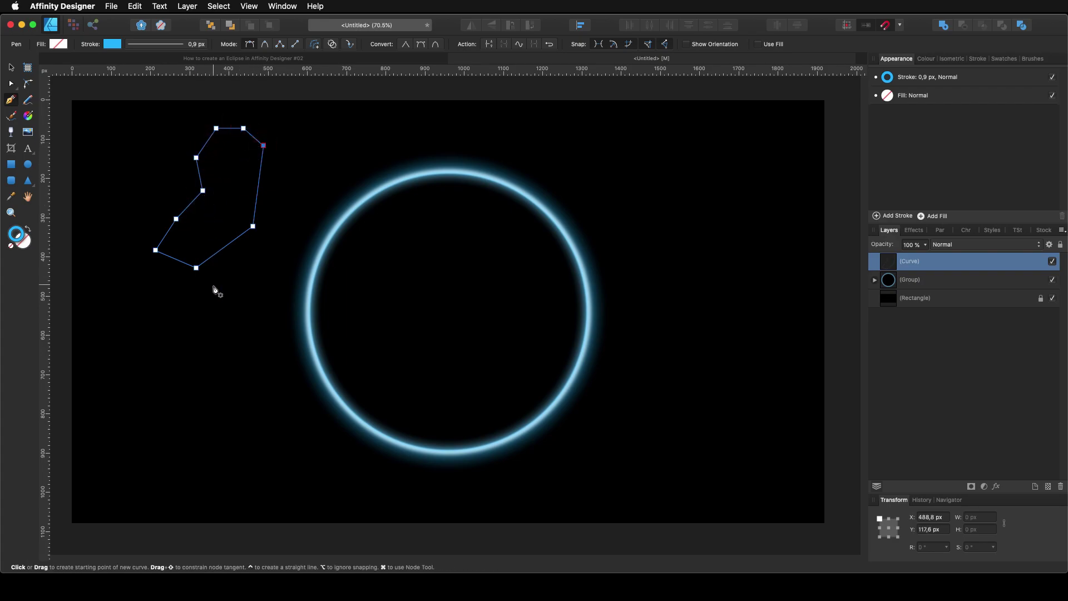
- Select all nodes of the bent outline and convert them to smooth nodes
click(11, 83)
drag(111, 110, 301, 331)
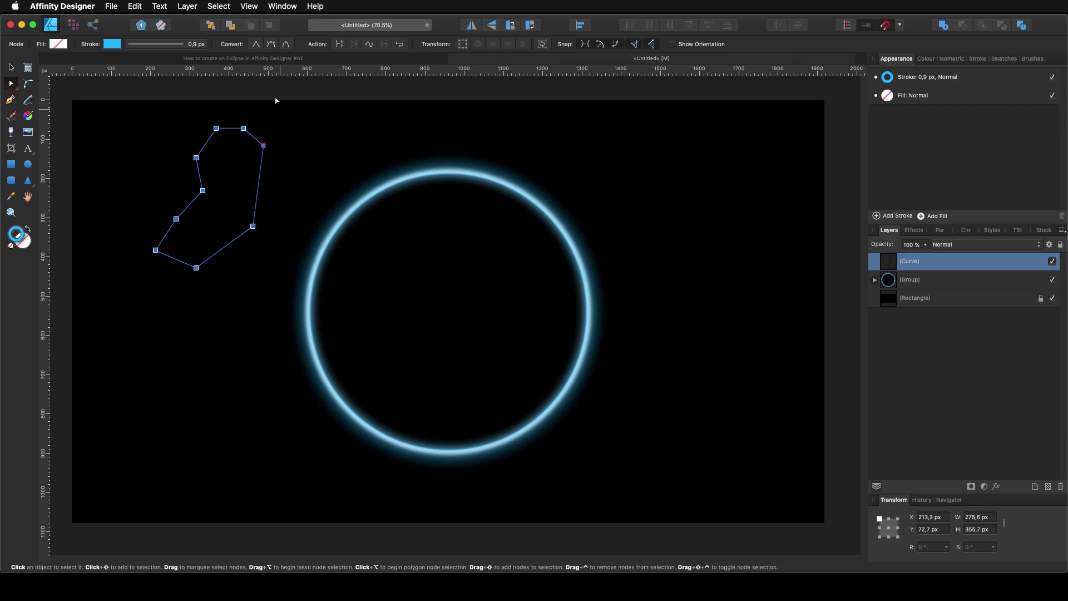
click(271, 44)
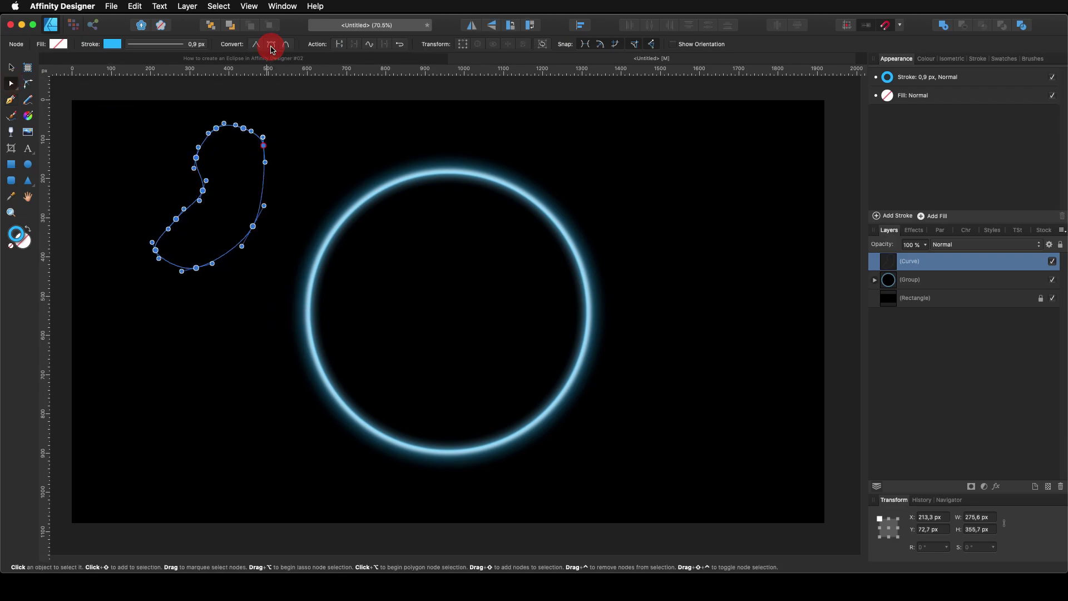
- Move individual nodes of the smoothed curve to refine its inner bend, lower tip and rounded upper end
drag(179, 222, 197, 235)
drag(210, 196, 226, 196)
click(170, 267)
mouse_move(165, 258)
mouse_down()
mouse_move(153, 238)
mouse_move(166, 274)
mouse_up()
drag(261, 234, 259, 238)
click(224, 193)
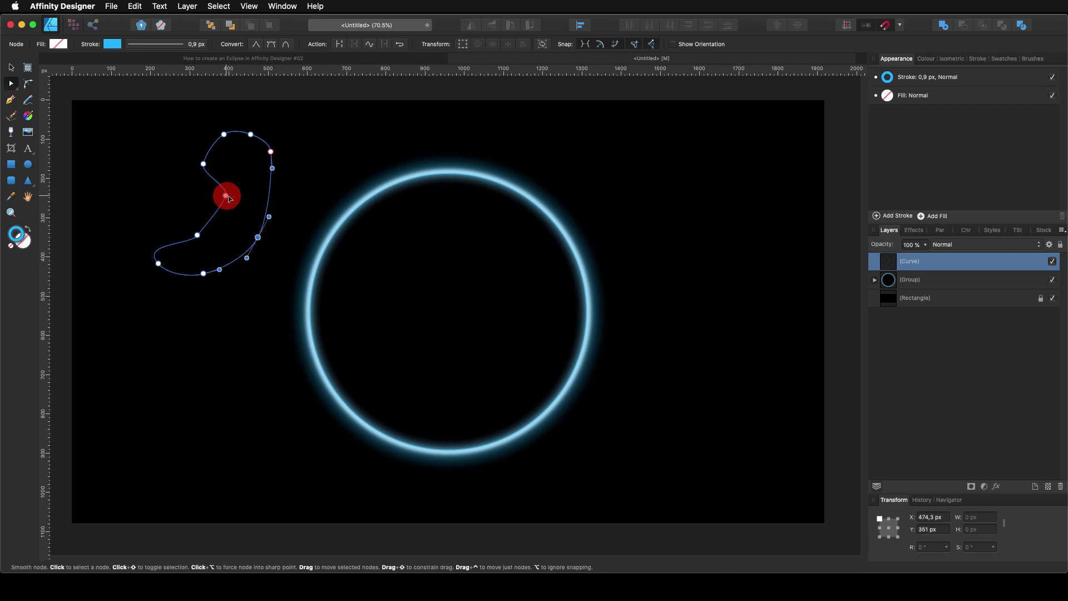
drag(203, 164, 218, 164)
click(232, 136)
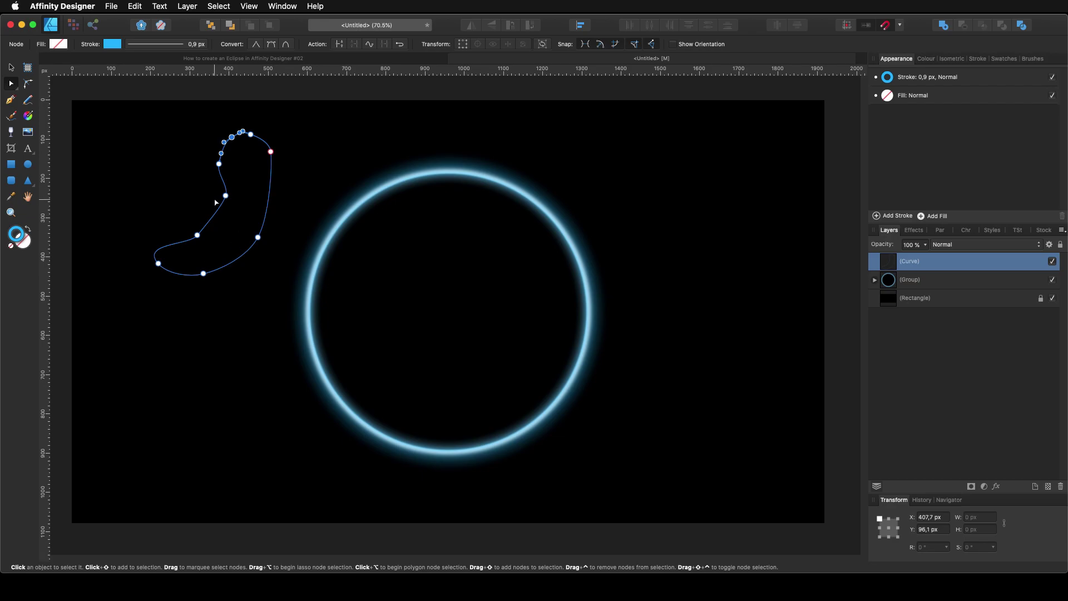
- Give the curve a linear gradient fill running from its outer right edge towards the inner bend, with the recent blue swatch as start colour
click(29, 117)
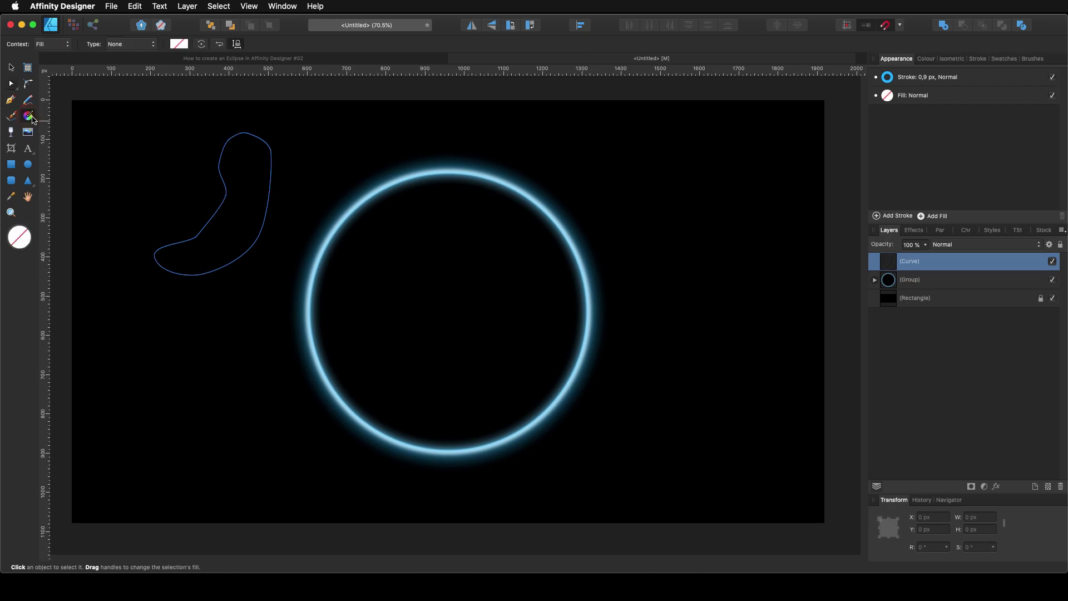
drag(262, 228, 201, 196)
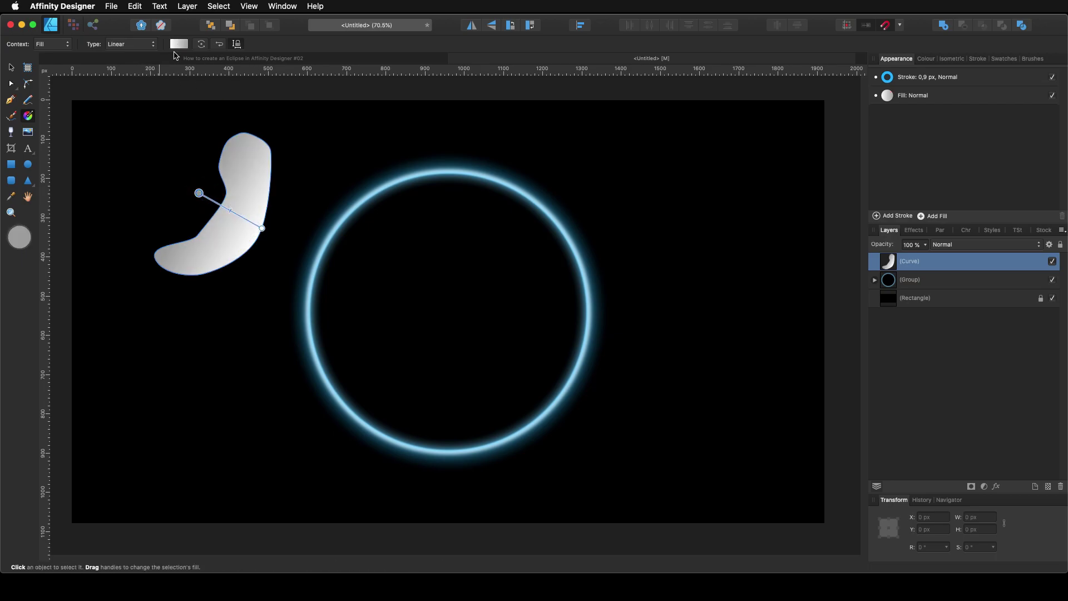
click(178, 44)
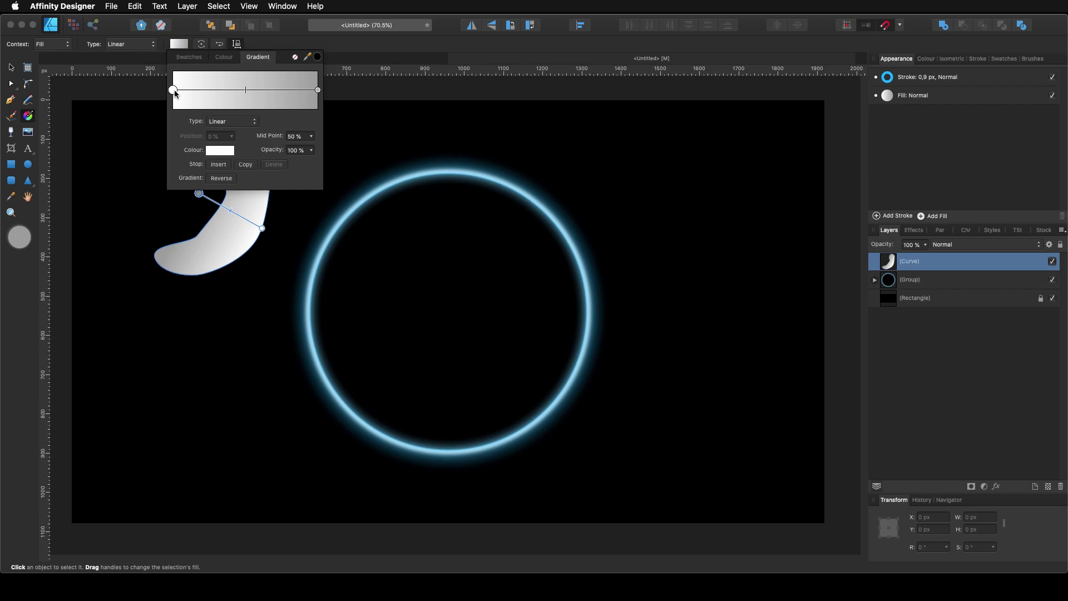
click(216, 151)
click(237, 168)
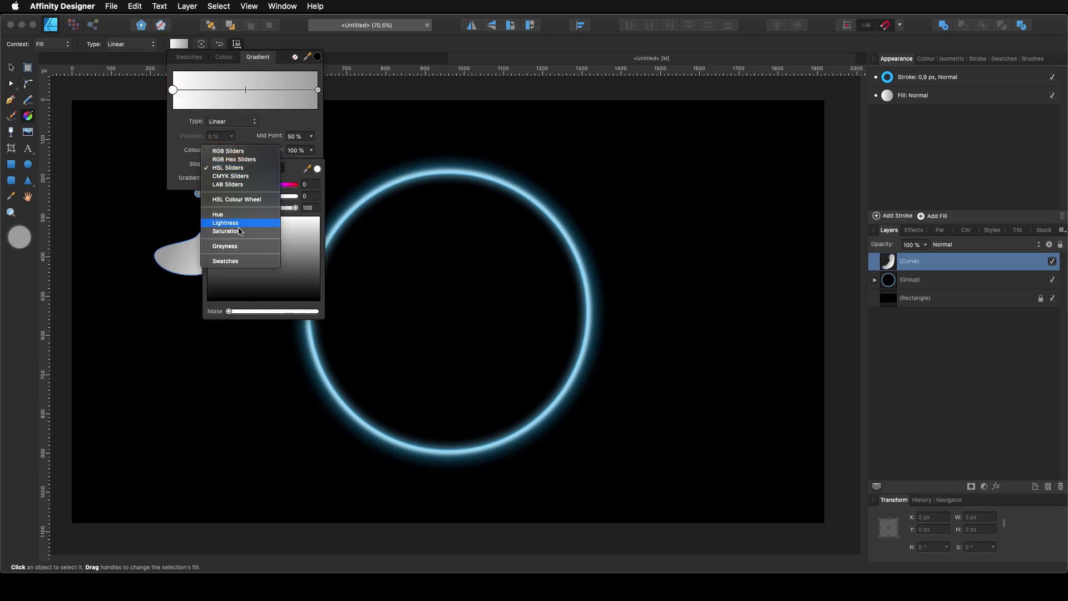
click(241, 261)
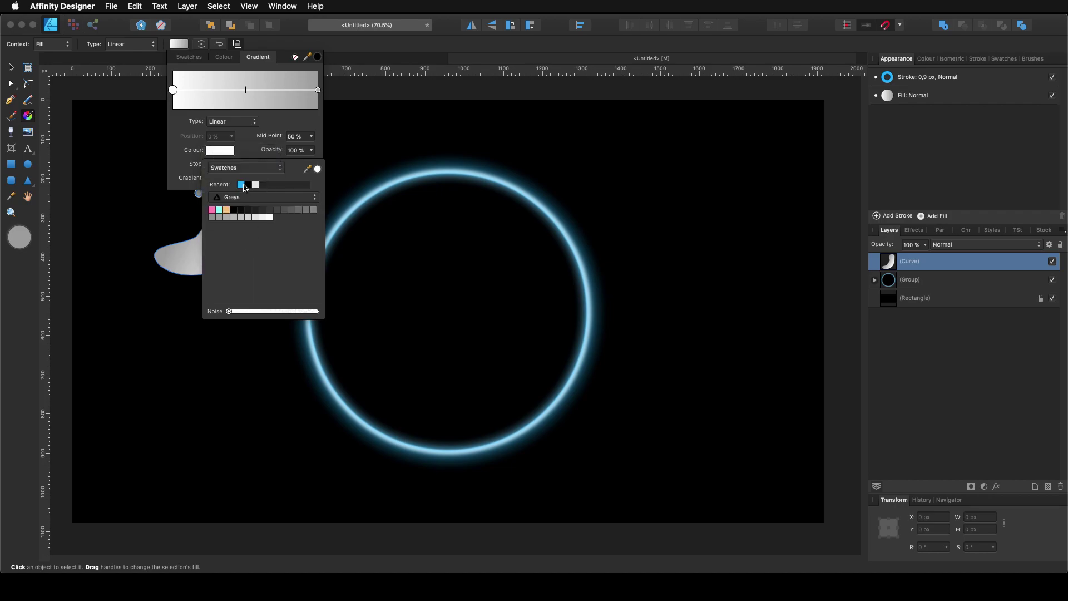
click(241, 185)
- Set the gradient's end stop to the recent near-white swatch and deselect the curve
click(318, 90)
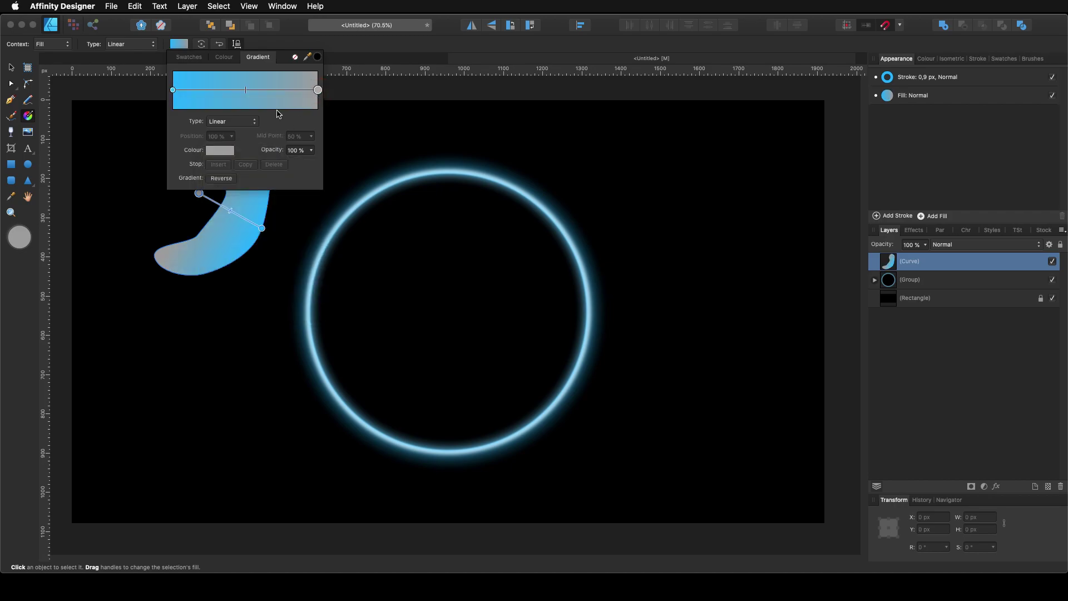
click(228, 153)
click(256, 185)
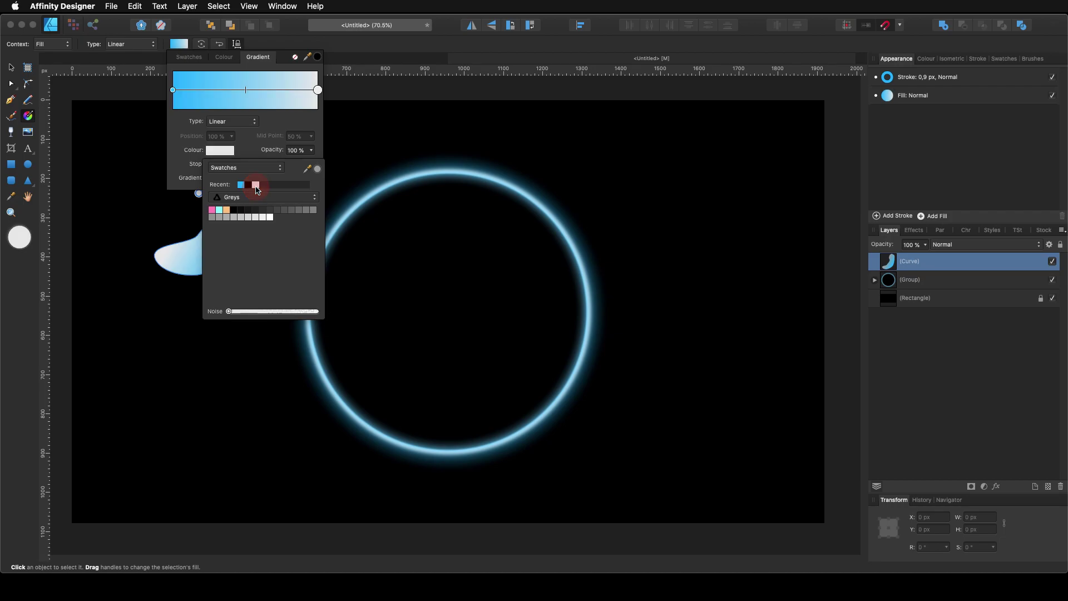
drag(130, 177, 314, 177)
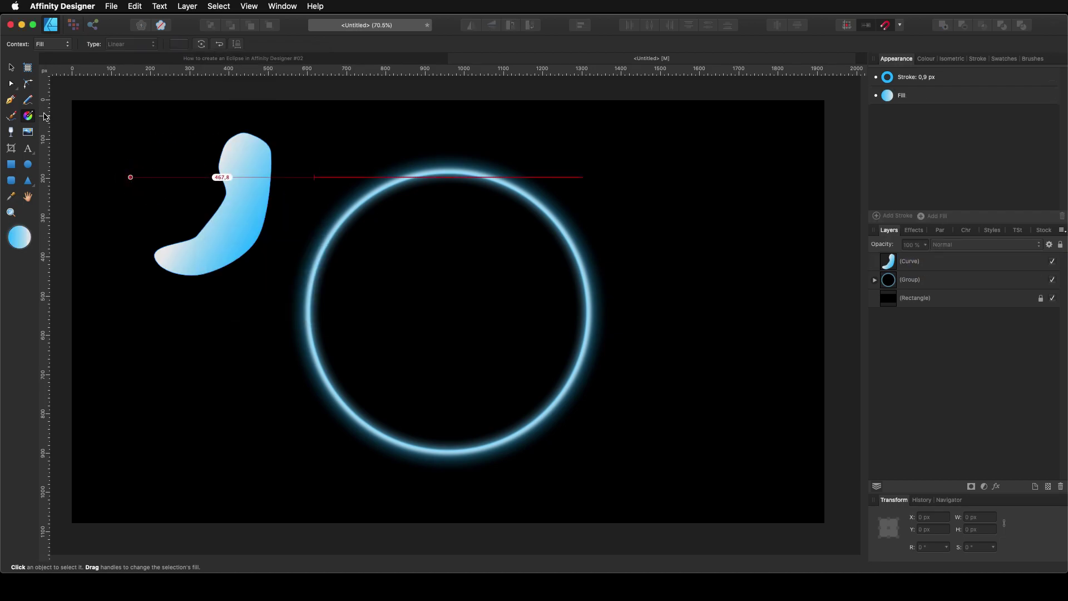
- Refine the flare curve's inner bend and outer right edge by moving their nodes, and shift the whole curve slightly closer to the ring
click(12, 70)
click(227, 219)
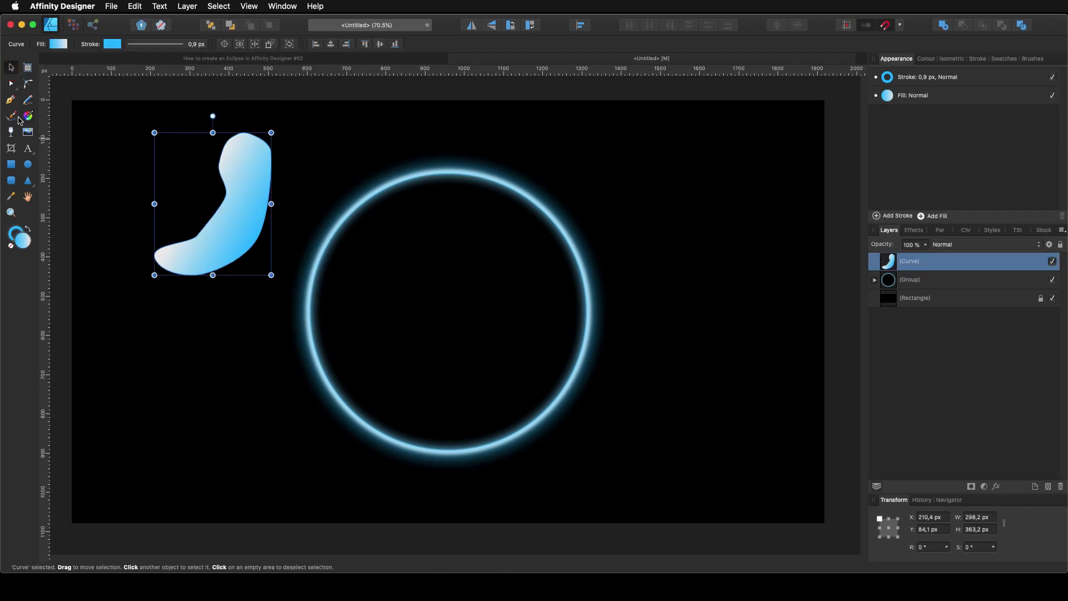
click(12, 85)
drag(226, 196, 206, 207)
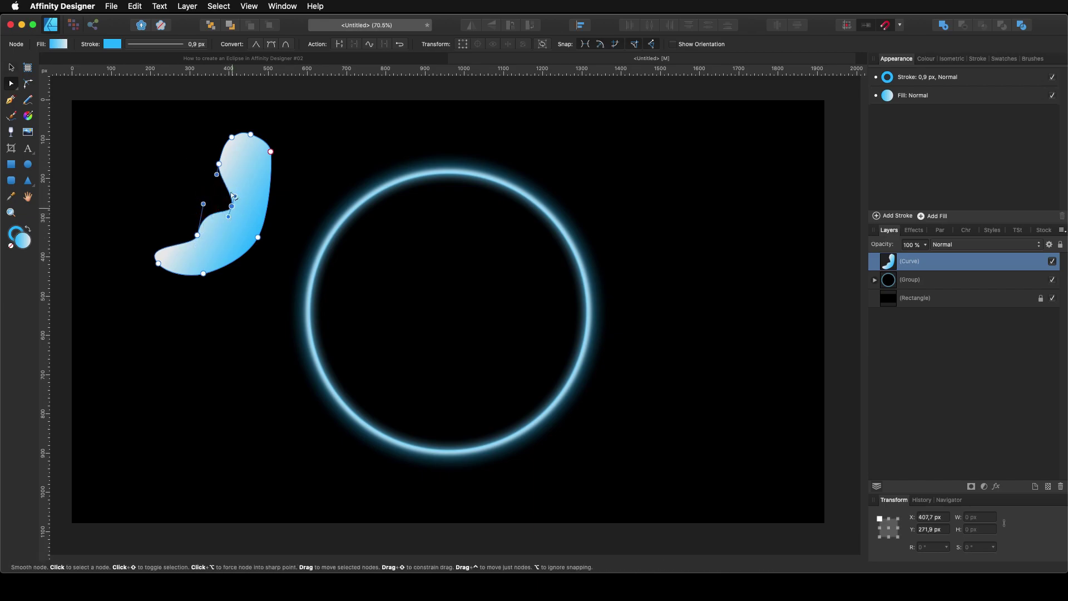
click(215, 148)
drag(253, 134, 272, 175)
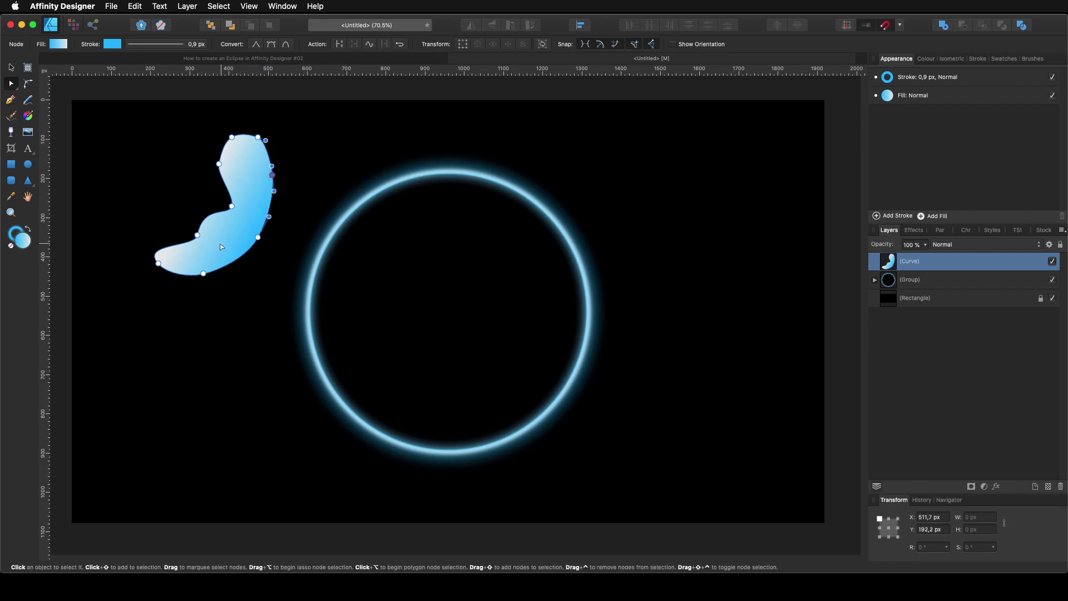
click(11, 66)
drag(239, 238, 255, 233)
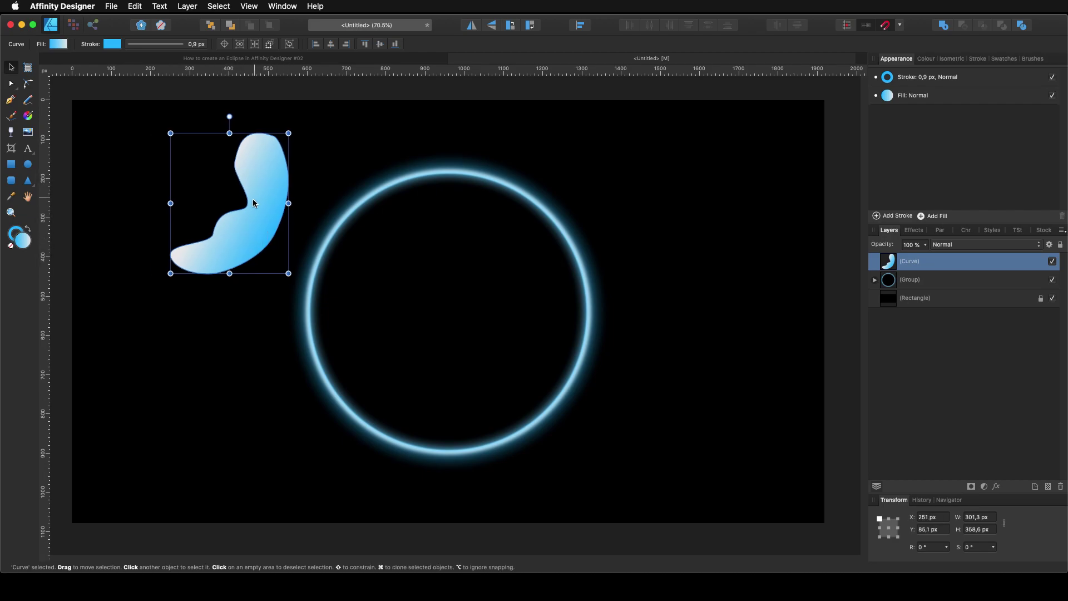
- Apply a Gaussian Blur layer effect with a radius of about 17.9 px to the flare curve
click(997, 487)
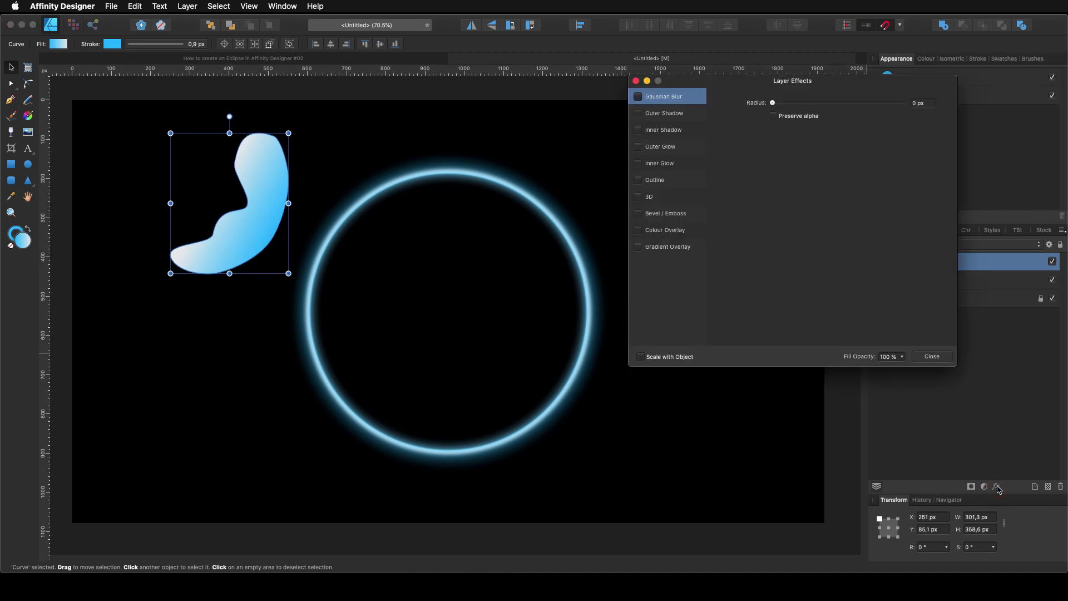
click(638, 96)
drag(773, 103, 842, 116)
click(636, 80)
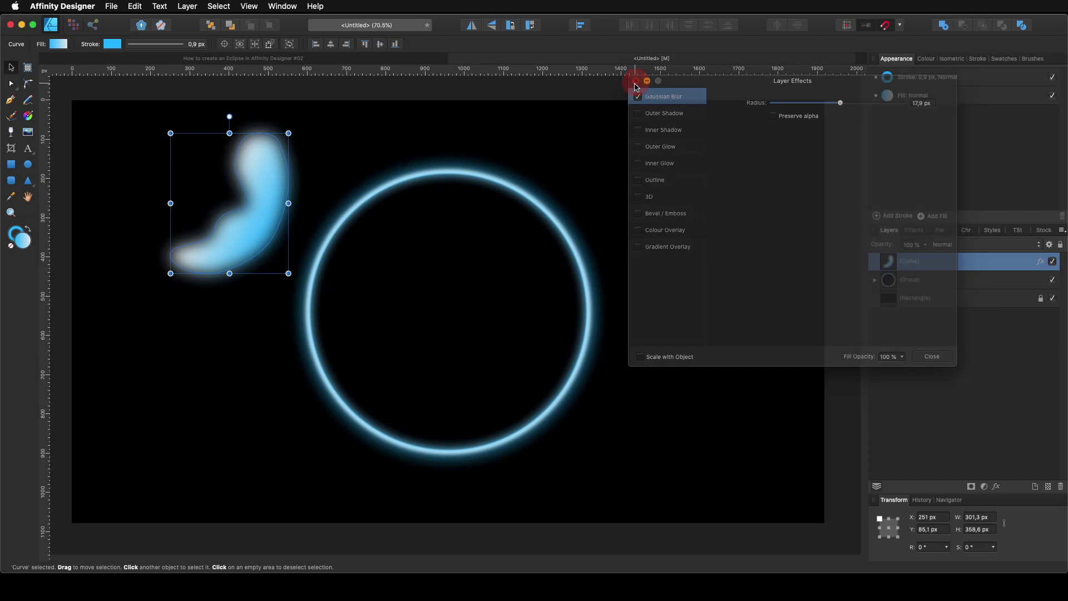
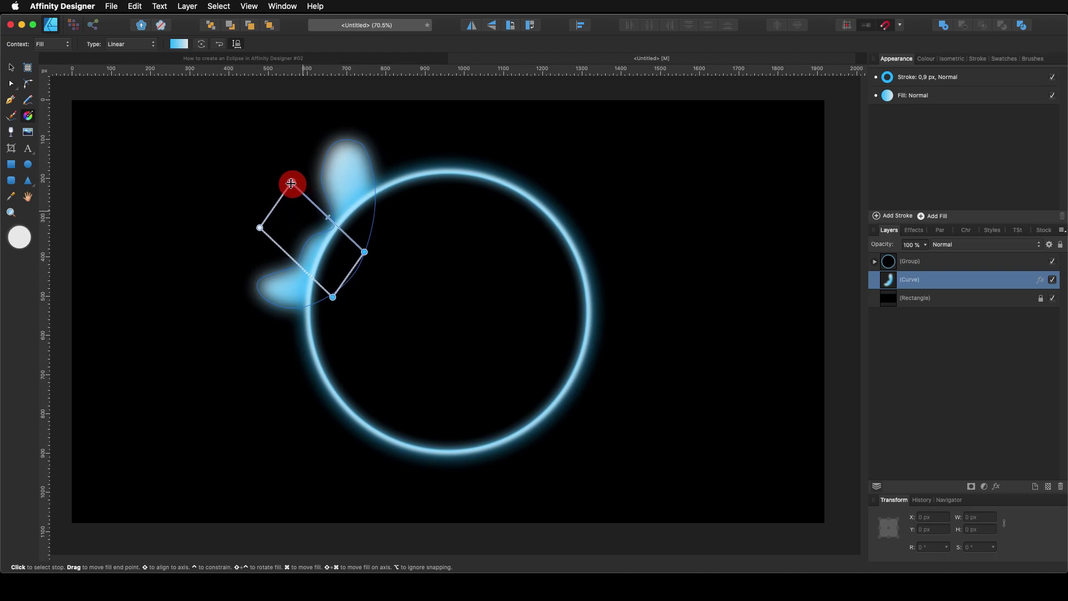
- Fine-tune the flare's linear gradient and reshape its upper end by moving the upper nodes inward and closer to the ring
mouse_move(325, 217)
mouse_down()
mouse_move(323, 204)
mouse_move(331, 217)
mouse_up()
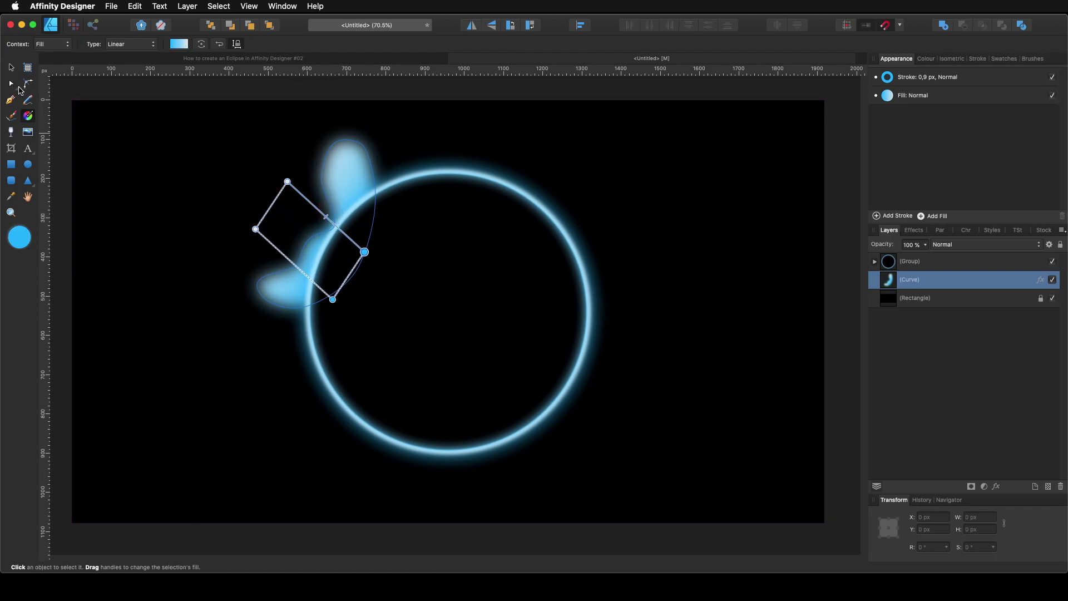
click(10, 83)
click(334, 180)
key(Delete)
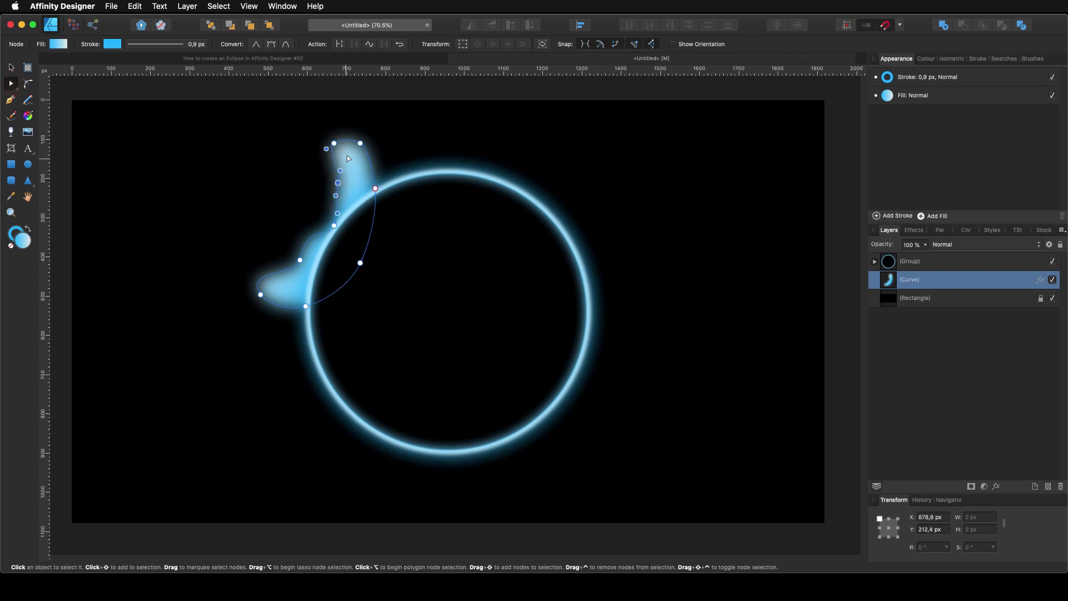
click(370, 159)
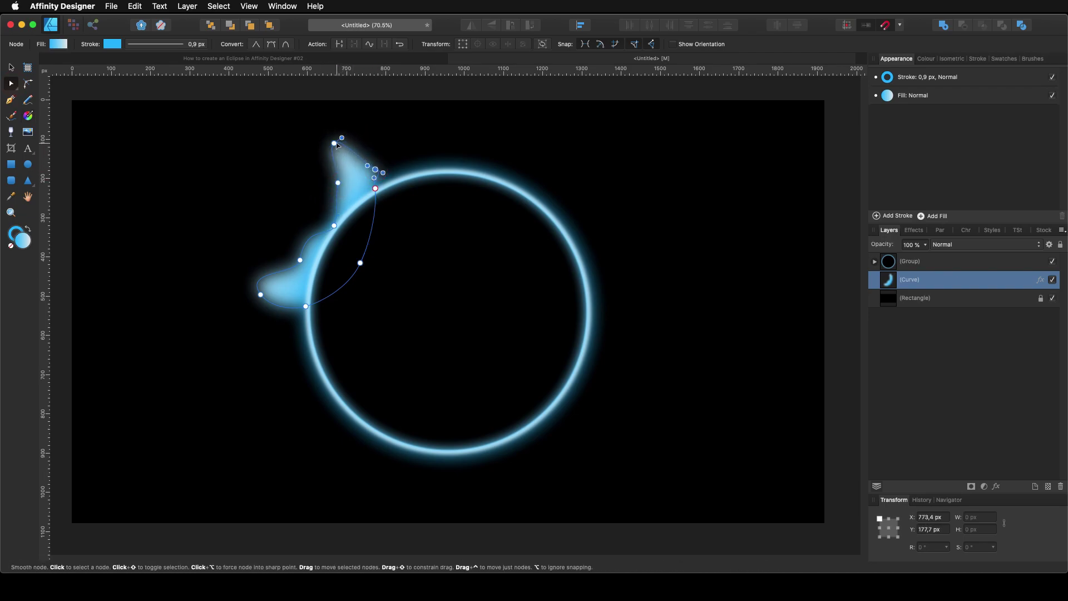
drag(354, 155, 401, 209)
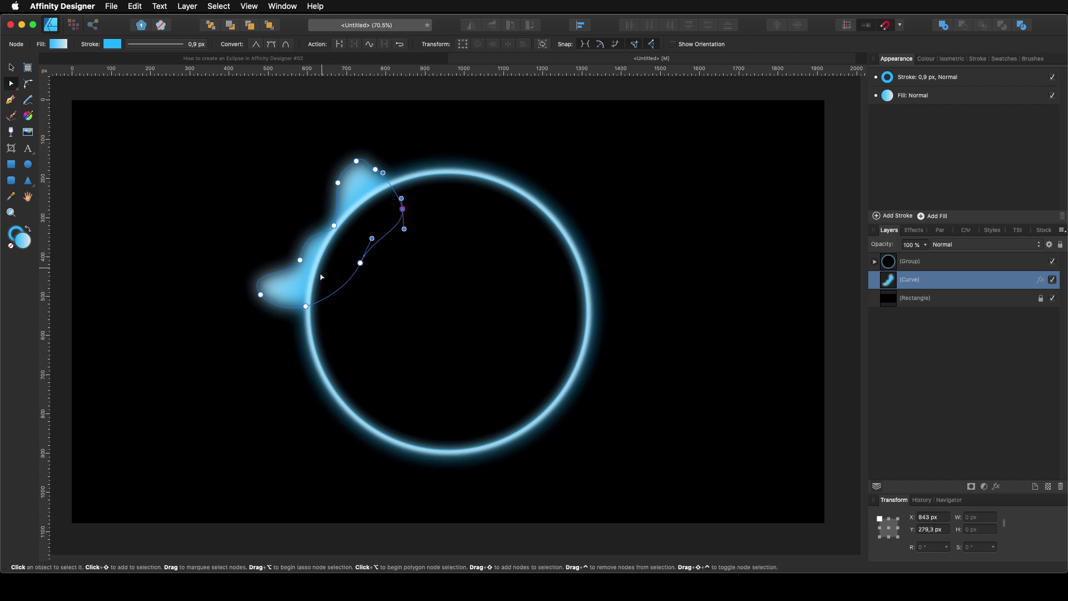
- Move the flare's lower and inner nodes further inside the ring and draw its lower-left tip outward into a point
drag(306, 306, 361, 329)
drag(360, 263, 375, 268)
drag(261, 296, 278, 314)
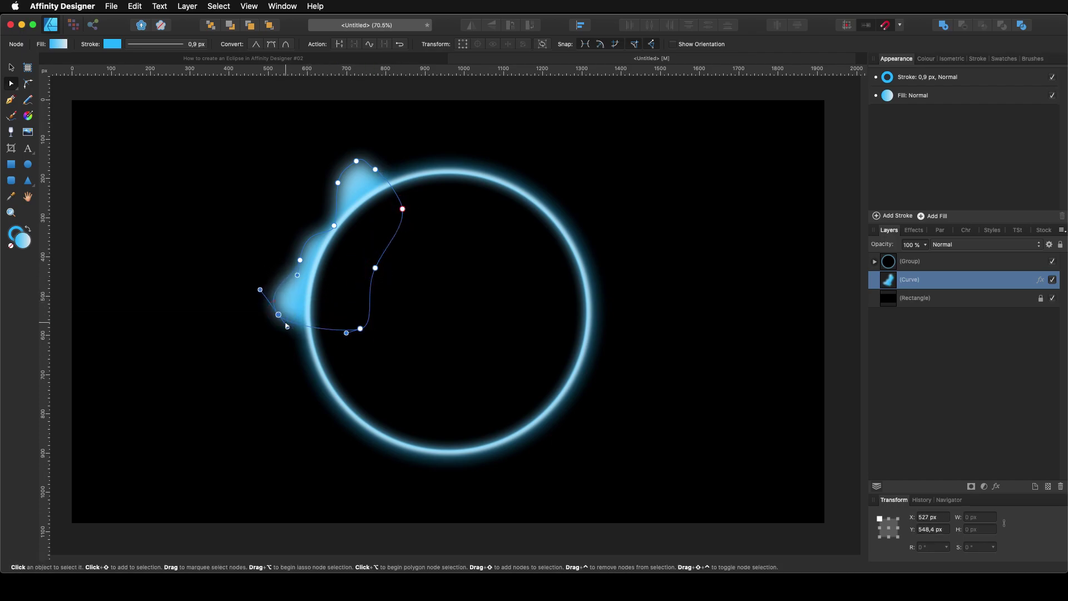
click(261, 292)
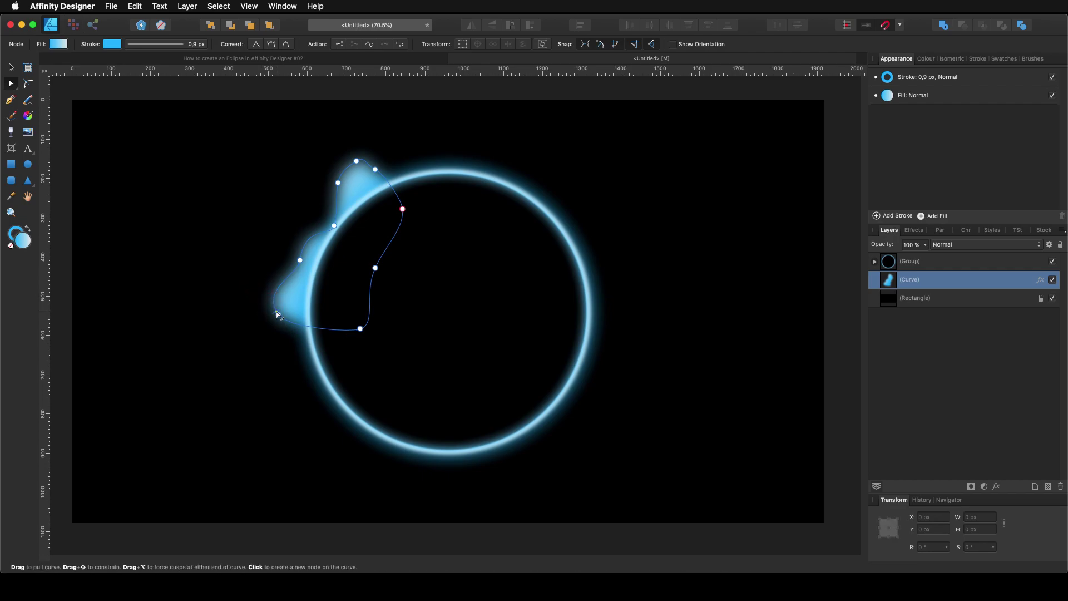
click(274, 305)
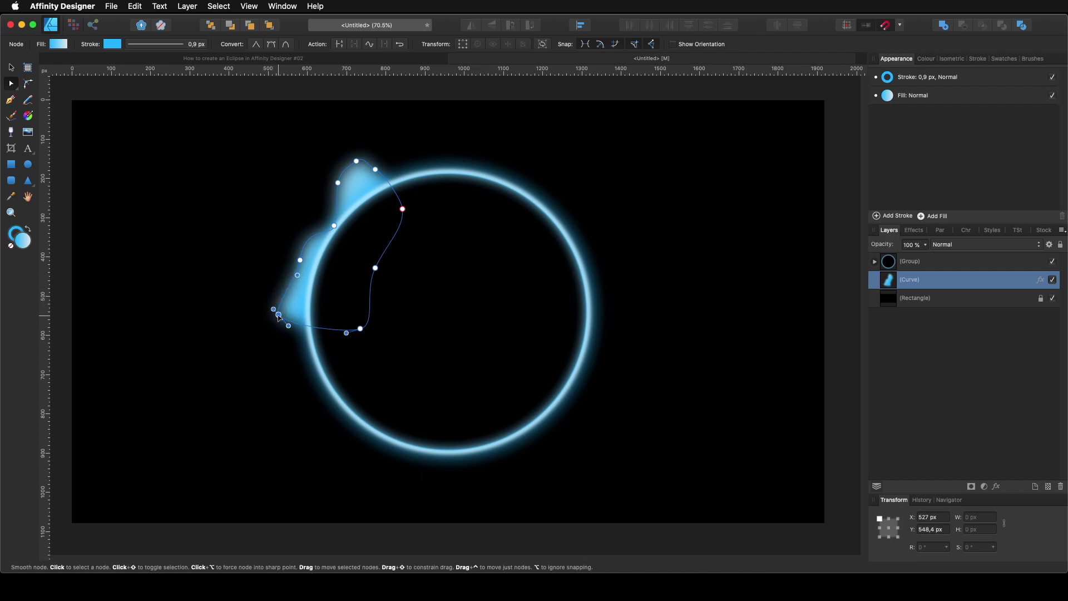
mouse_move(278, 315)
mouse_down()
mouse_move(269, 315)
mouse_move(281, 312)
mouse_up()
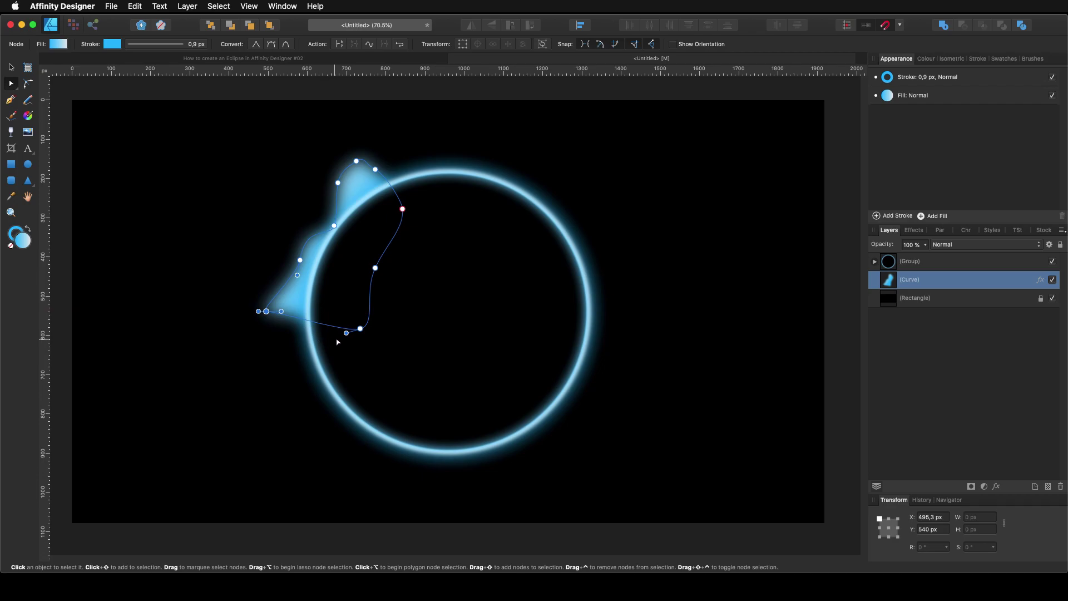
- Bend the flare's bottom edge upward with its node handle and nudge the whole shape slightly down and to the right
drag(346, 334, 332, 303)
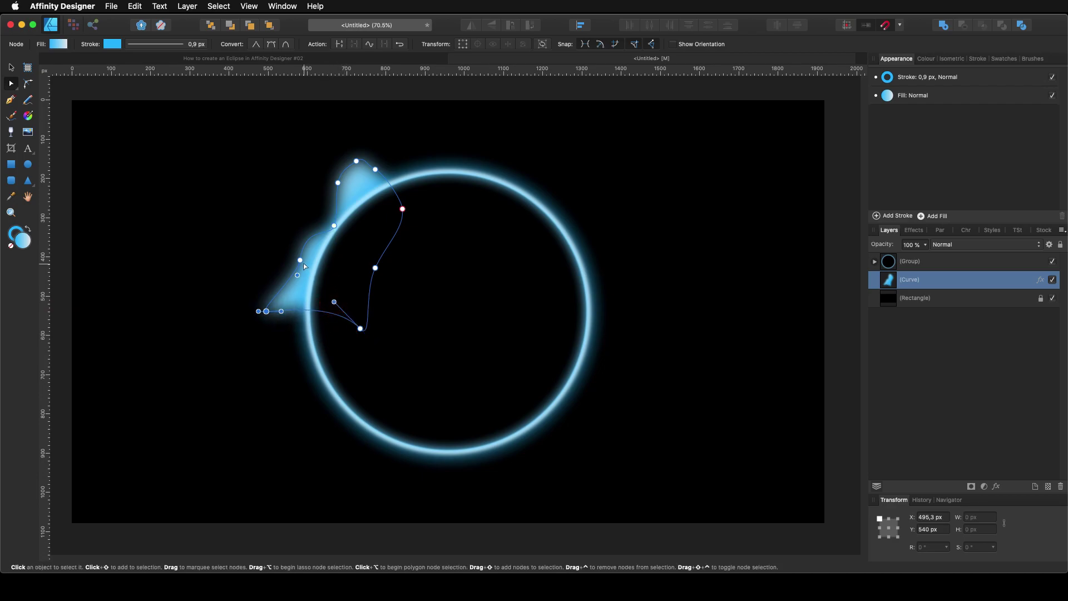
click(305, 253)
mouse_move(305, 253)
mouse_down()
mouse_move(317, 256)
mouse_move(306, 254)
mouse_up()
click(11, 68)
drag(379, 276, 386, 283)
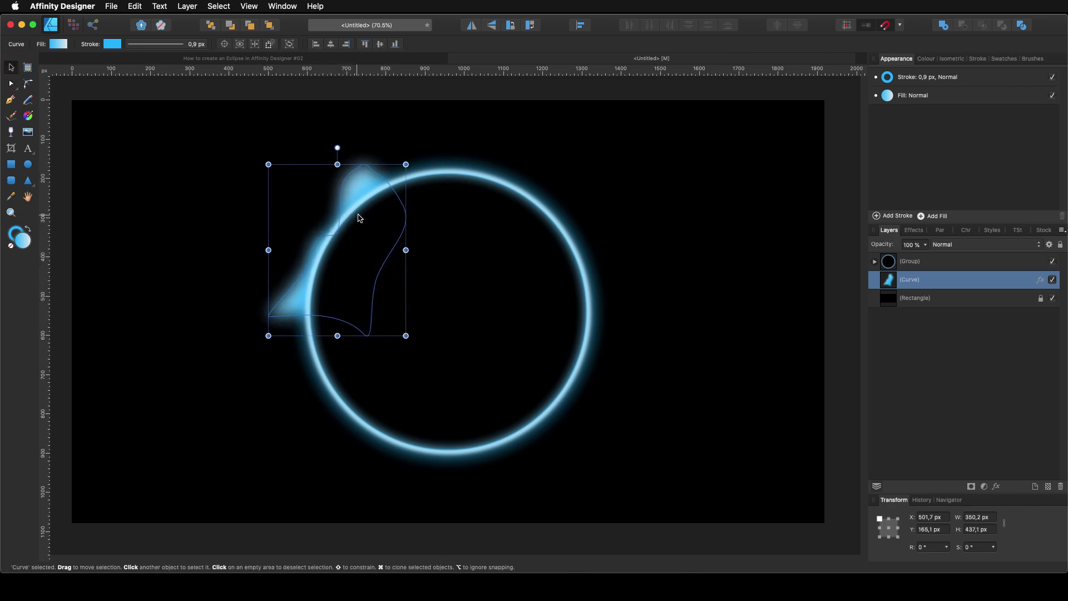
- Duplicate the flare onto the empty area left of the ring, try a vertical flip, and leave the copy mirrored horizontally
drag(360, 184, 208, 181)
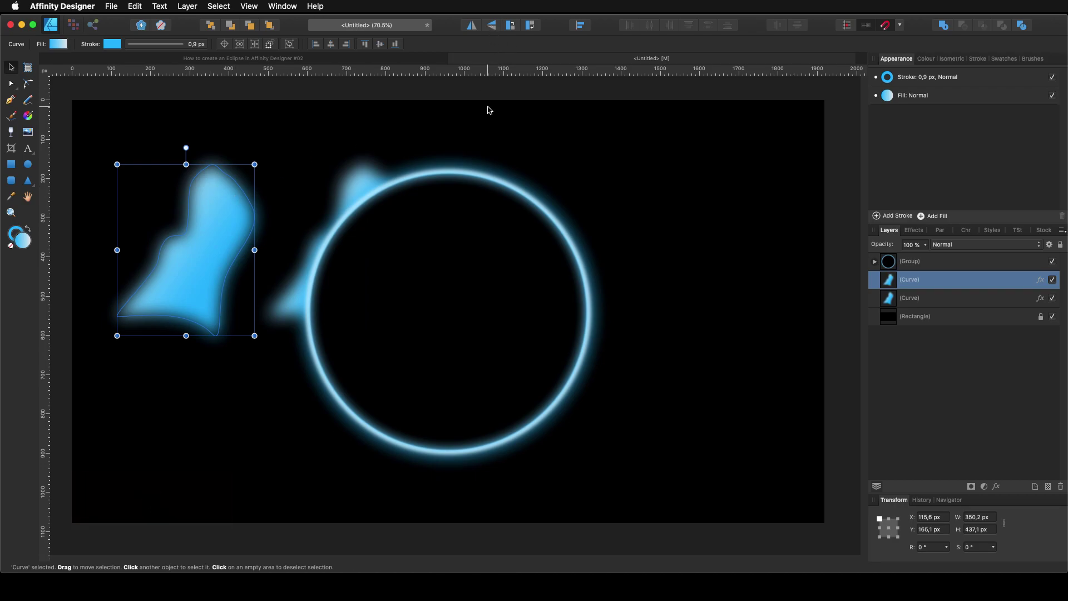
click(494, 27)
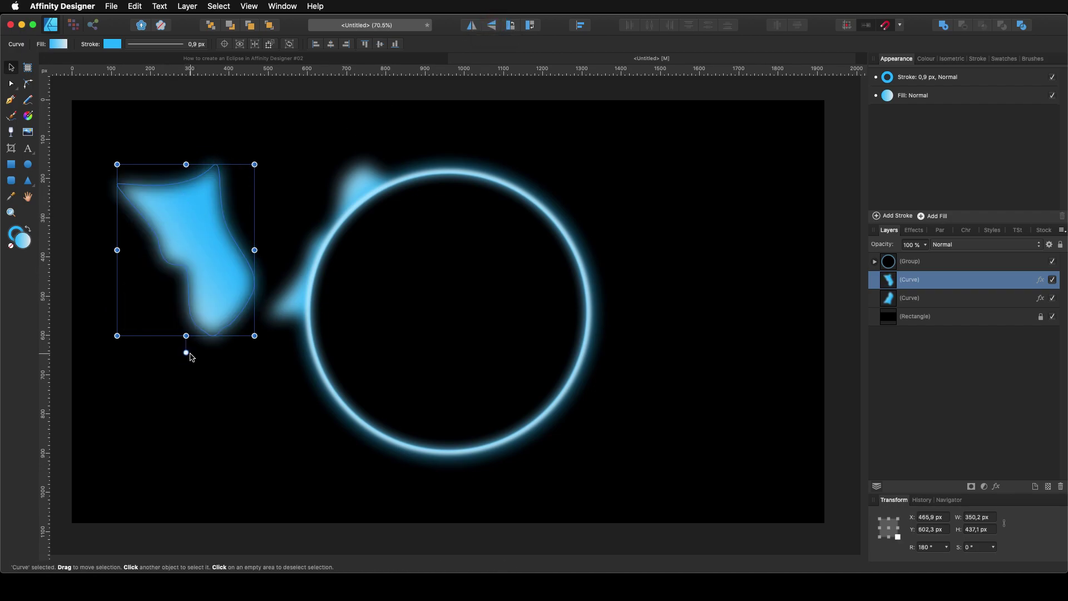
click(472, 27)
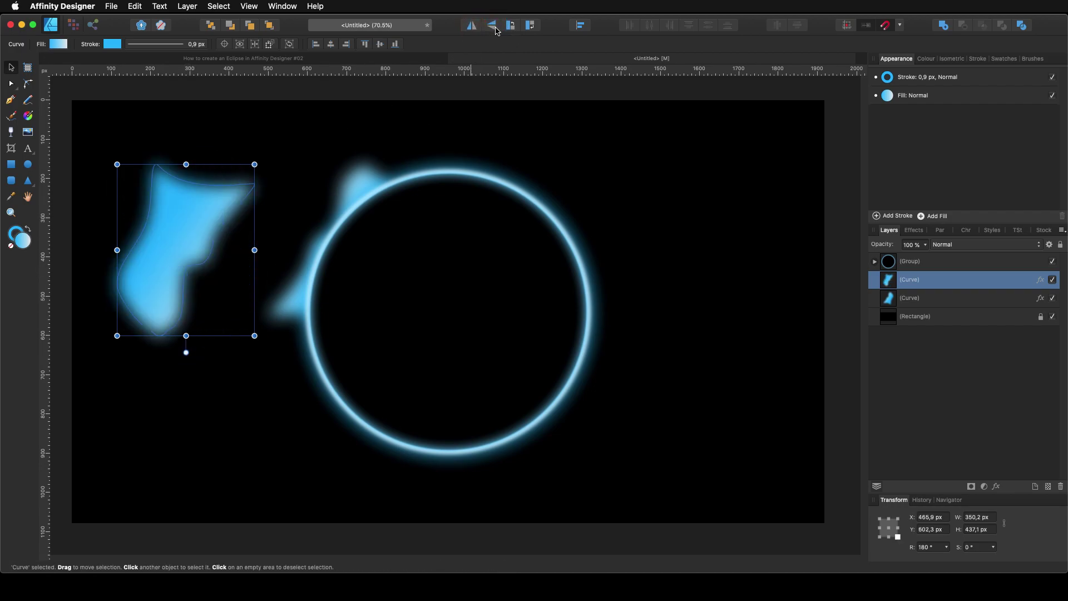
click(493, 28)
- Place the mirrored flare at the ring's lower right edge and rotate it to about -33.8°
drag(173, 260, 525, 350)
drag(542, 245, 578, 234)
drag(536, 313, 557, 312)
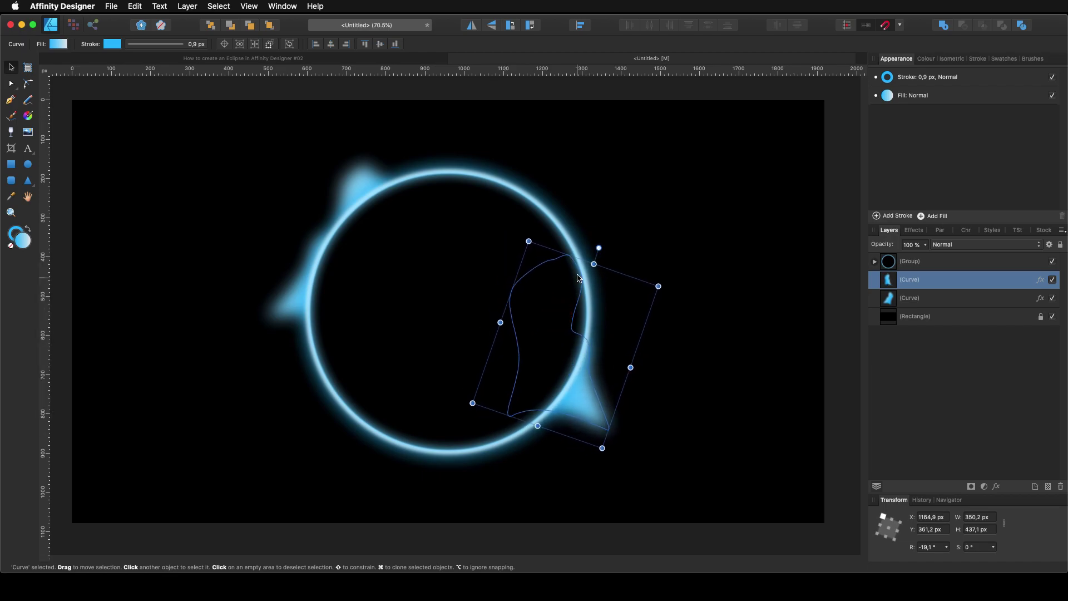
drag(598, 247, 624, 251)
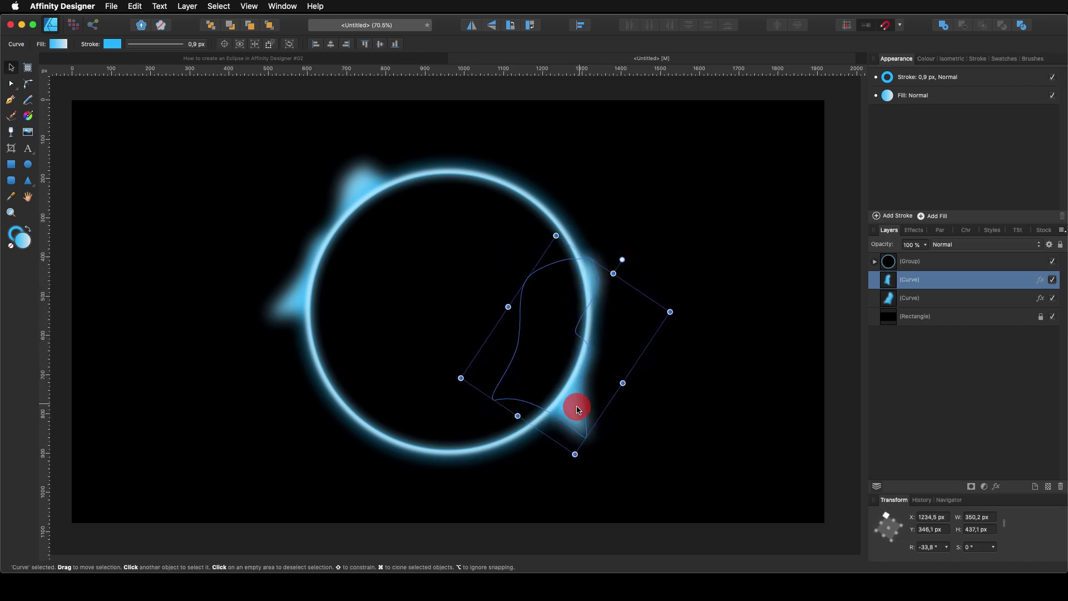
drag(576, 410, 568, 415)
- Move the copied flare's lower tip down-left and its upper tip outward, convert both nodes to sharp, and deselect the curve
click(11, 84)
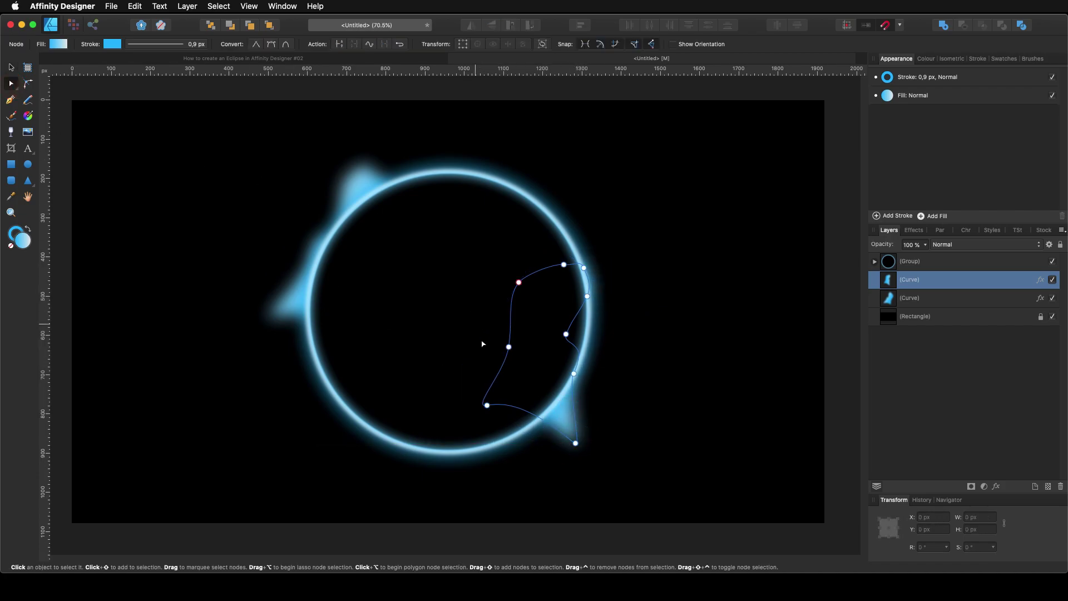
click(575, 443)
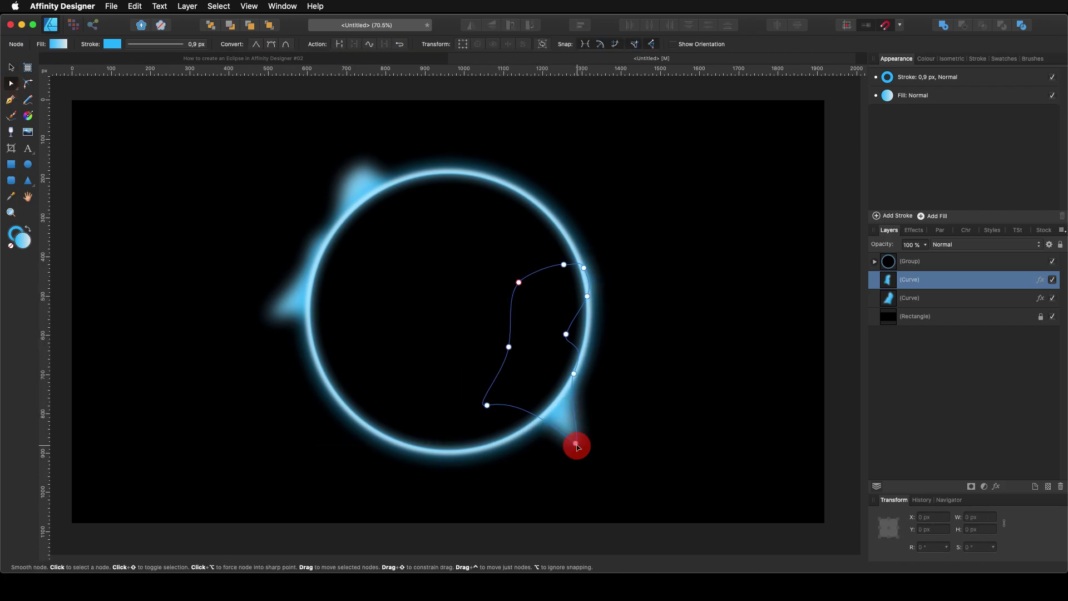
click(255, 46)
drag(575, 442, 549, 460)
drag(584, 267, 599, 249)
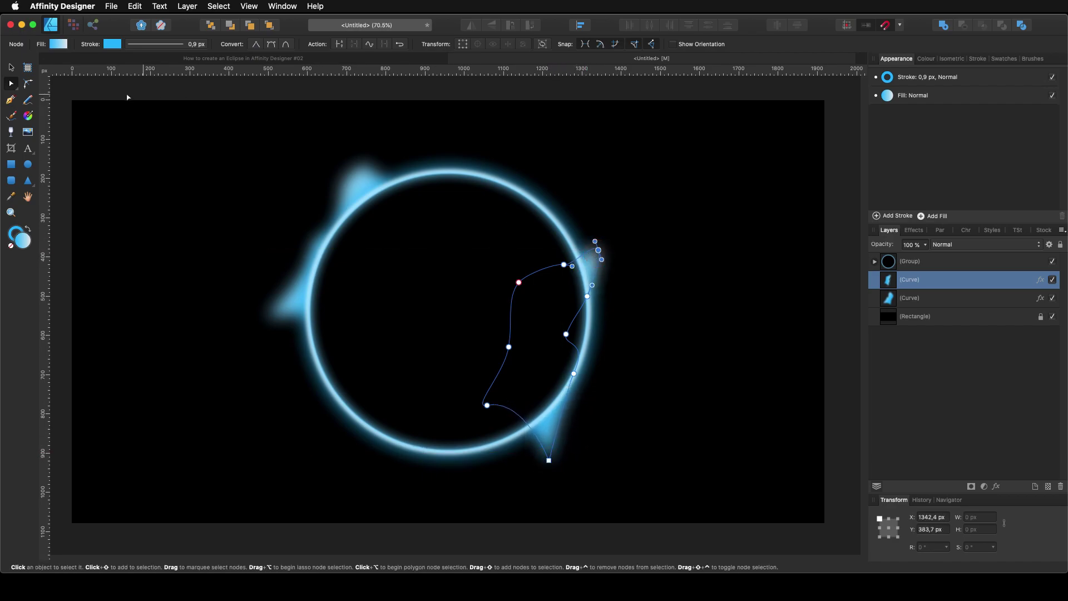
click(255, 44)
click(648, 197)
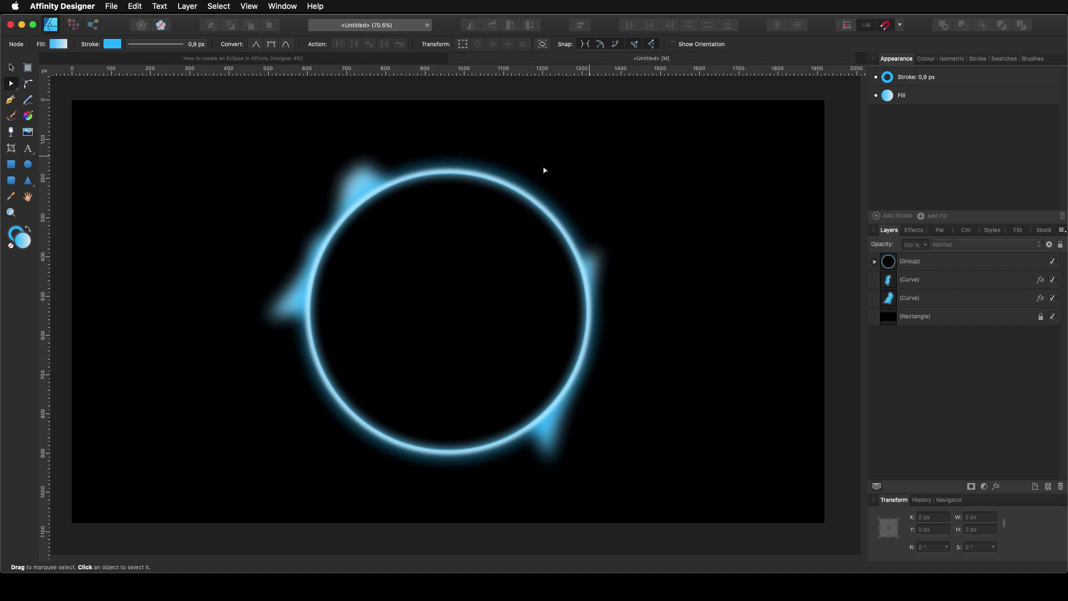
- Add the artistic text "ECLIPSE" inside the ring
click(28, 149)
drag(356, 257, 412, 313)
text(EC)
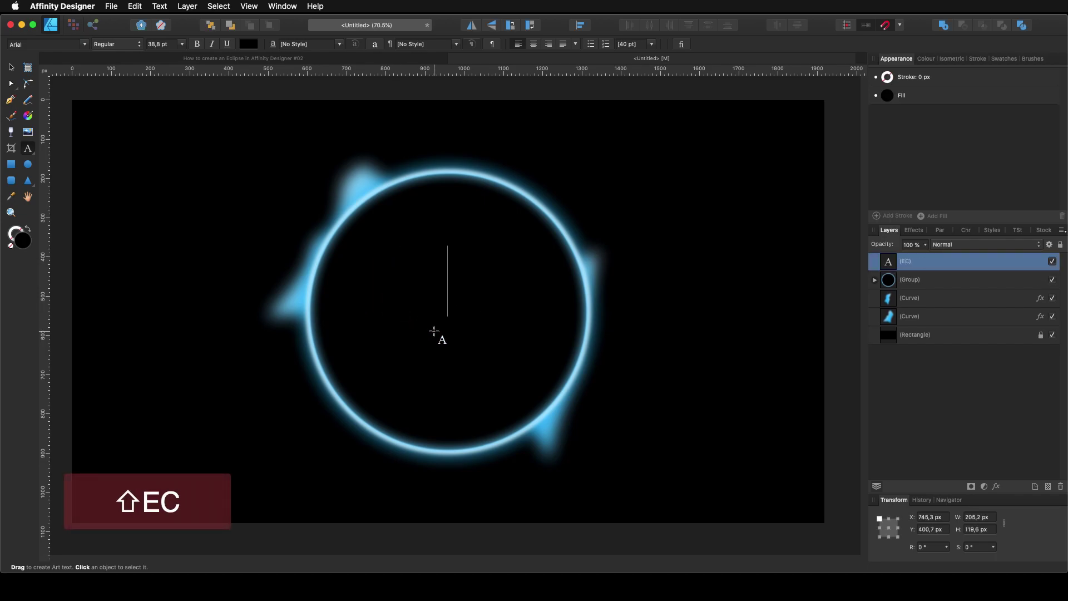
text(LIPSE)
key(Escape)
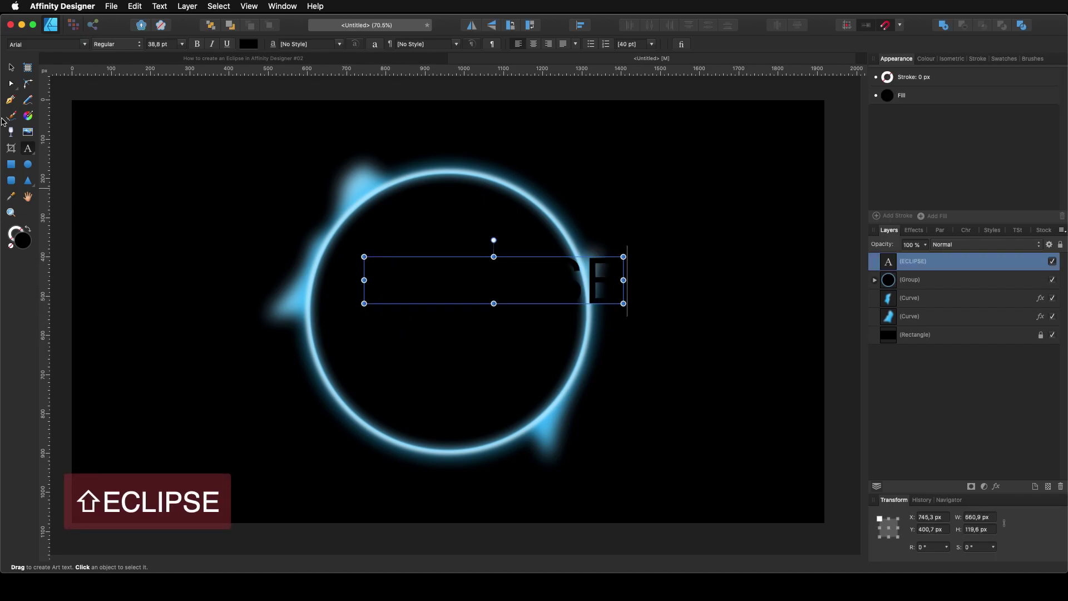
- Colour the ECLIPSE text white with lightness 100 and change its font to Futura from the recent fonts
click(11, 67)
click(248, 44)
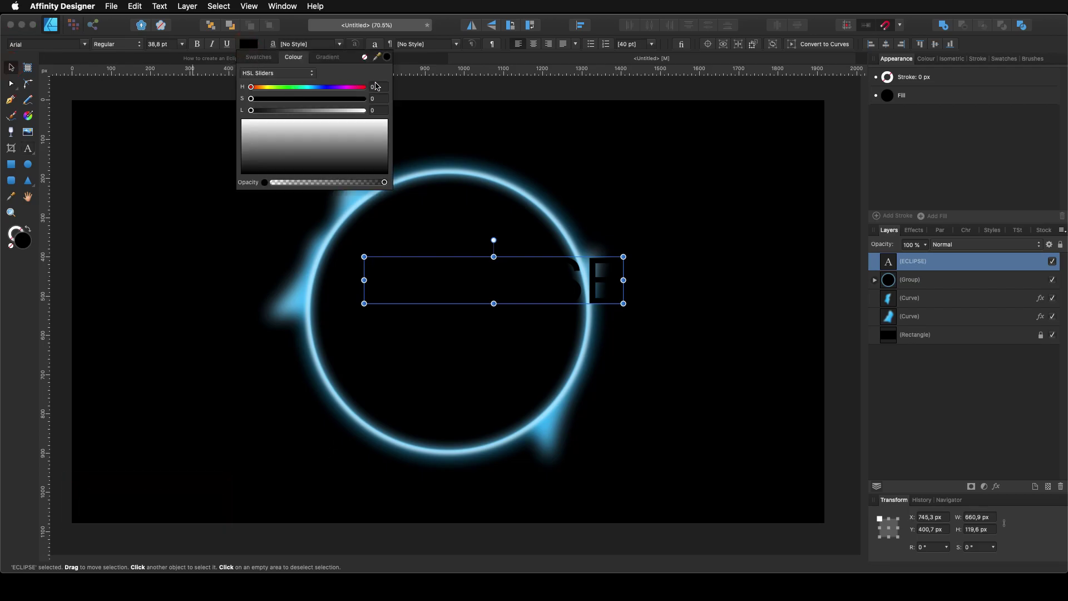
drag(329, 110, 399, 111)
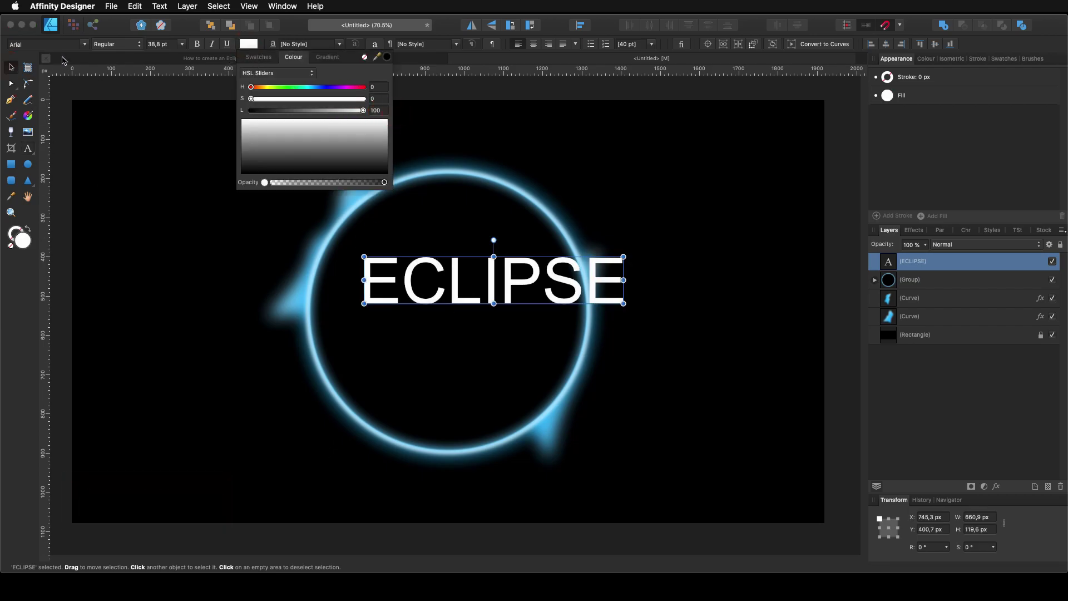
click(85, 45)
click(116, 58)
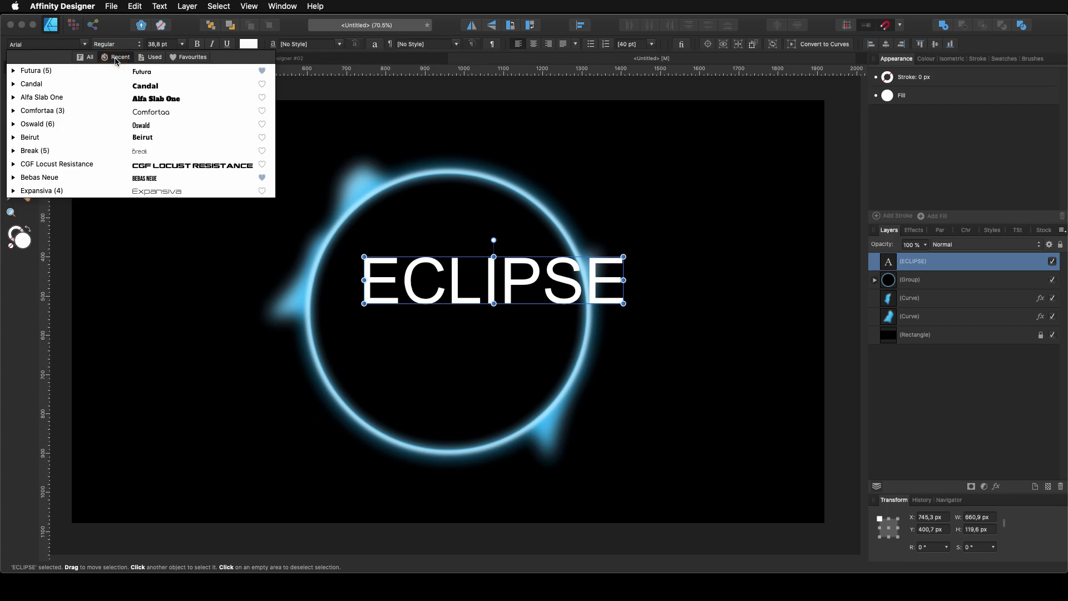
click(65, 73)
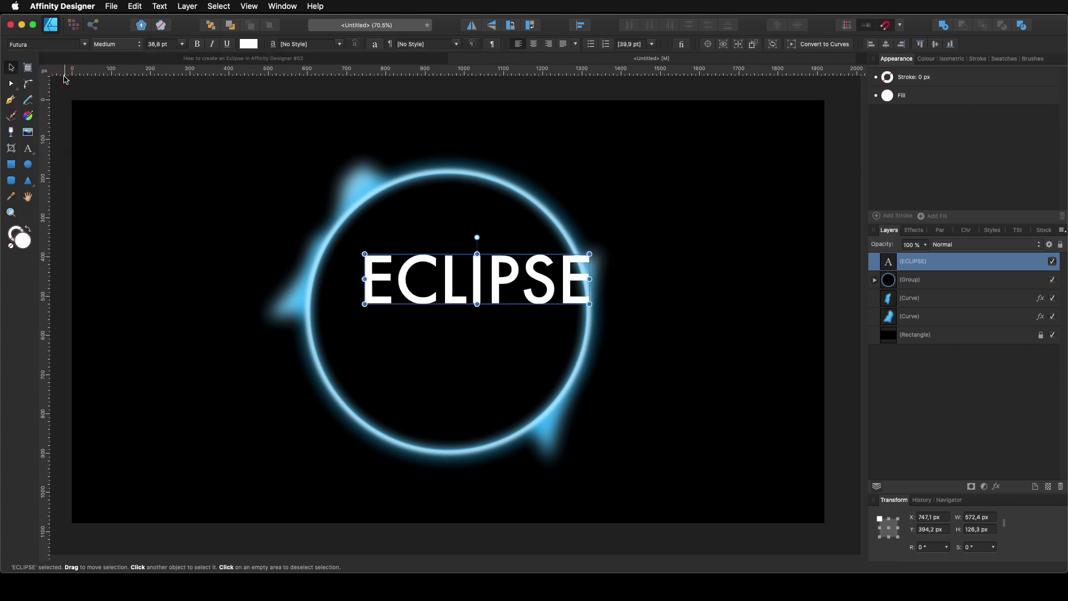
- Move the ECLIPSE text to the middle of the ring and align it centrally both horizontally and vertically
drag(418, 301, 391, 332)
click(580, 25)
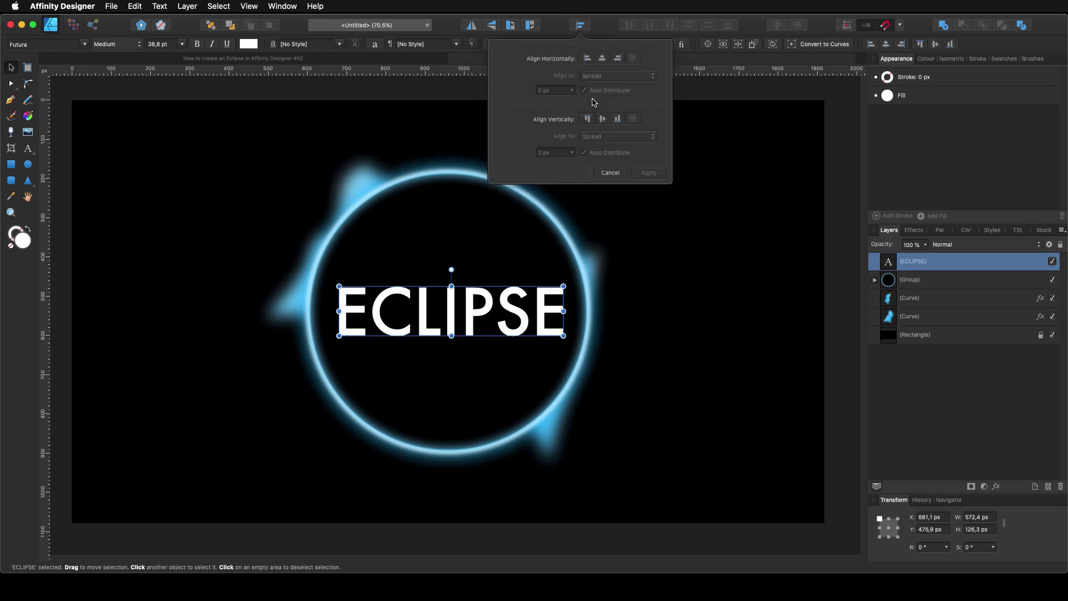
click(602, 58)
click(602, 119)
click(651, 175)
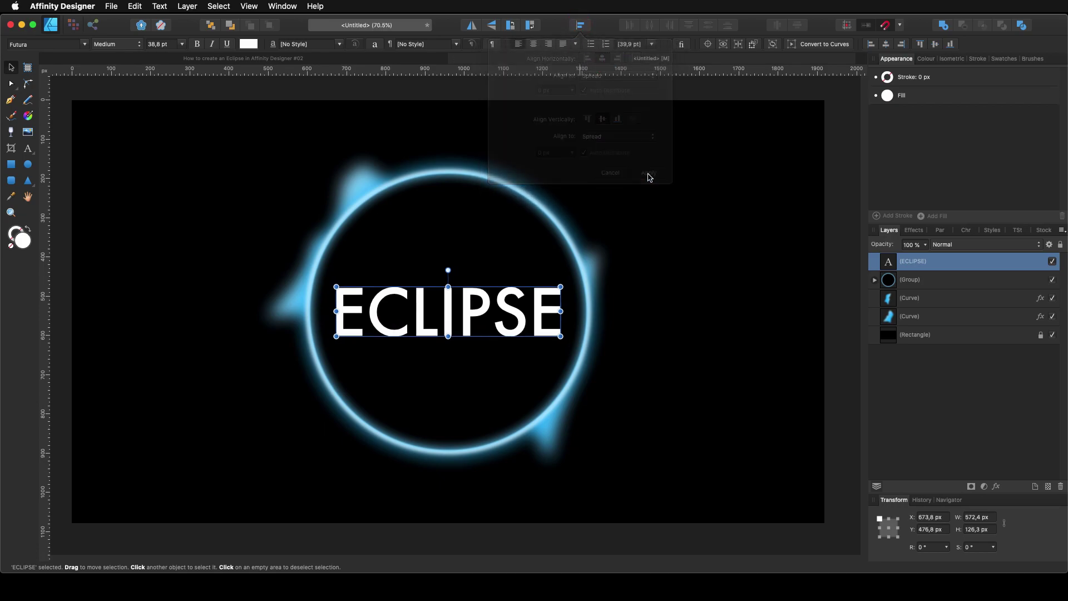
- Underline the ECLIPSE text and deselect it
click(227, 44)
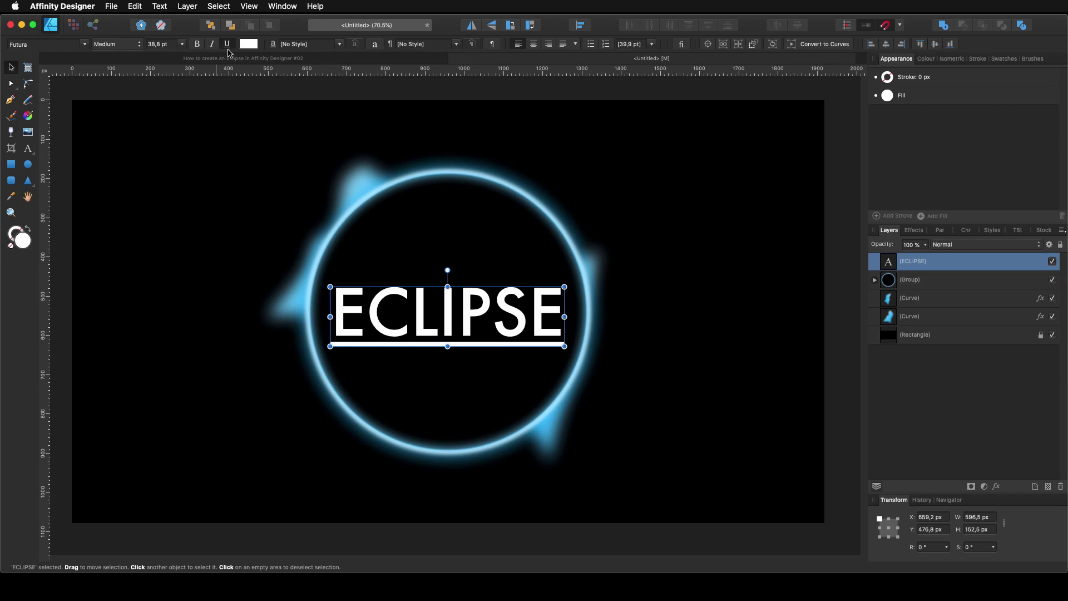
click(711, 374)
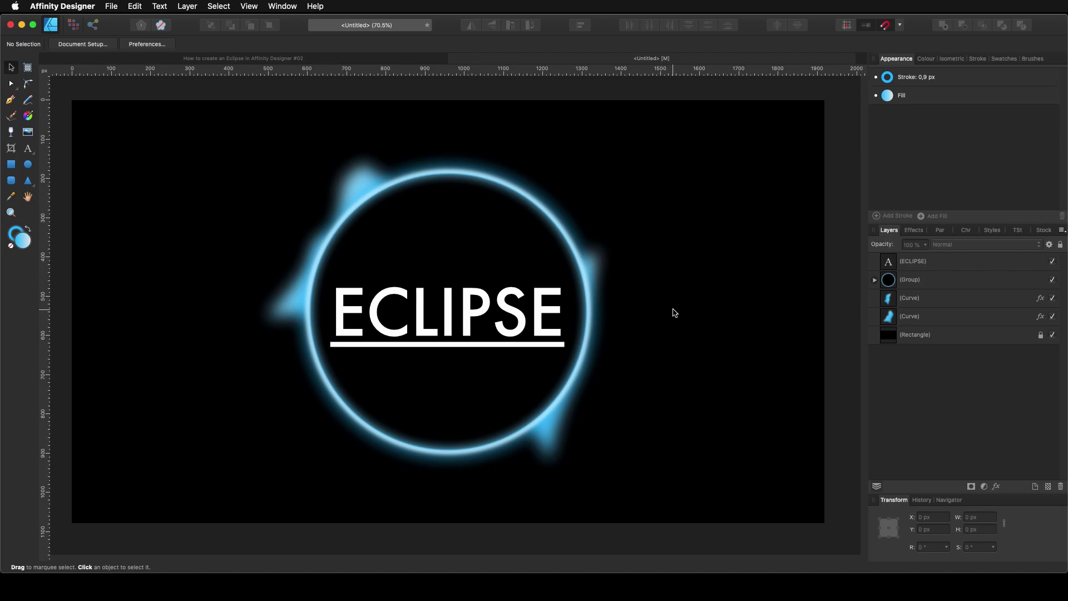
scroll(672, 314, up, 2)
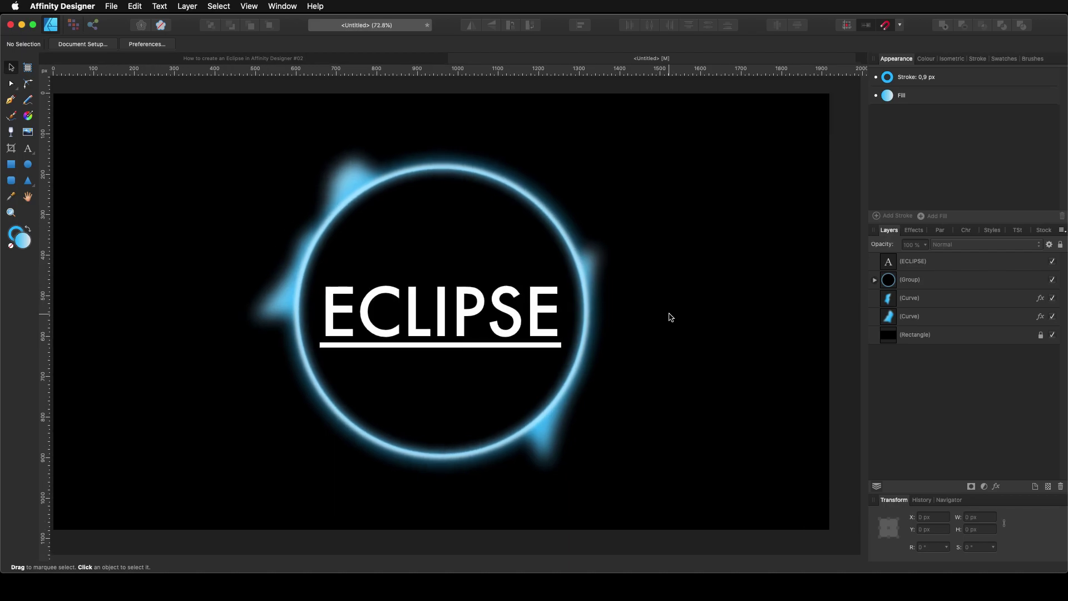